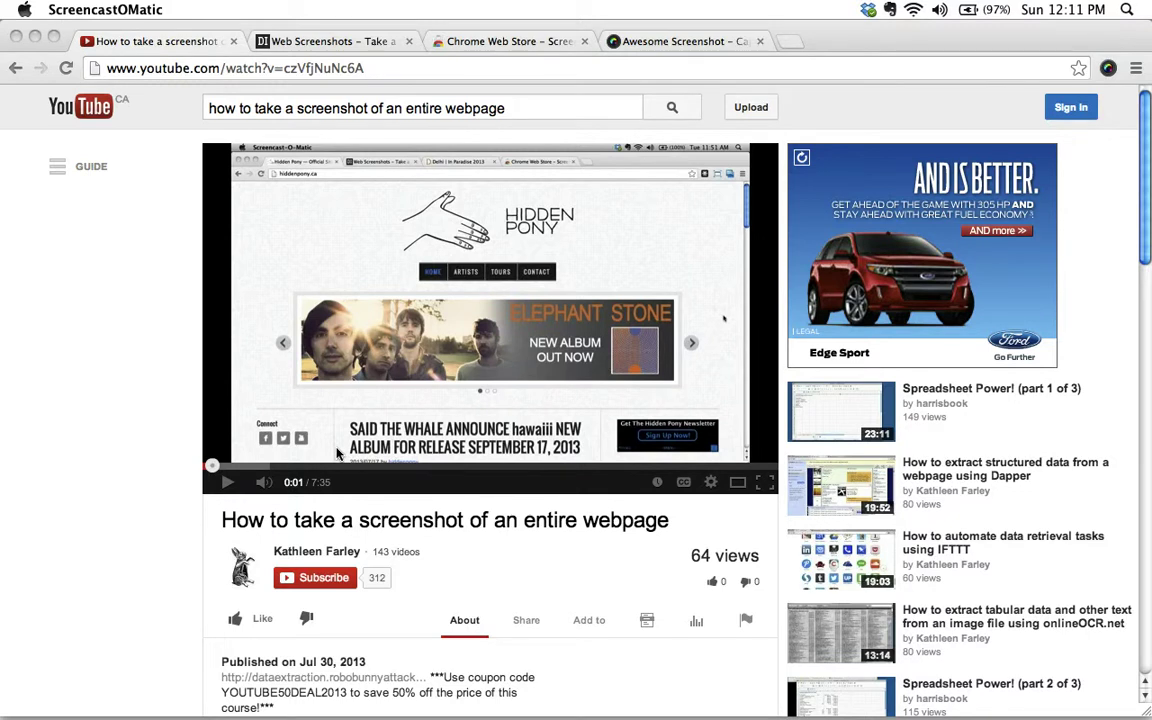
Step: Scroll up and down the YouTube screenshot tutorial video page
{"action": "scroll", "coordinate": [136, 450], "scroll_direction": "down", "scroll_amount": 5}
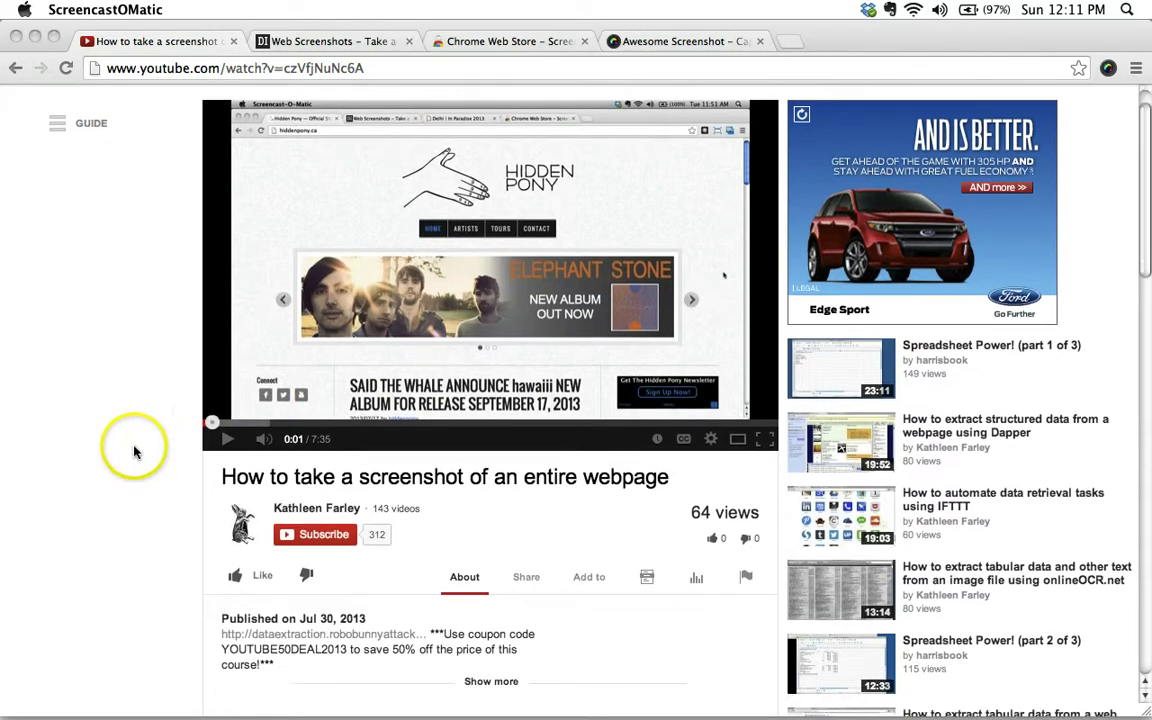
{"action": "scroll", "coordinate": [136, 451], "scroll_direction": "down", "scroll_amount": 2}
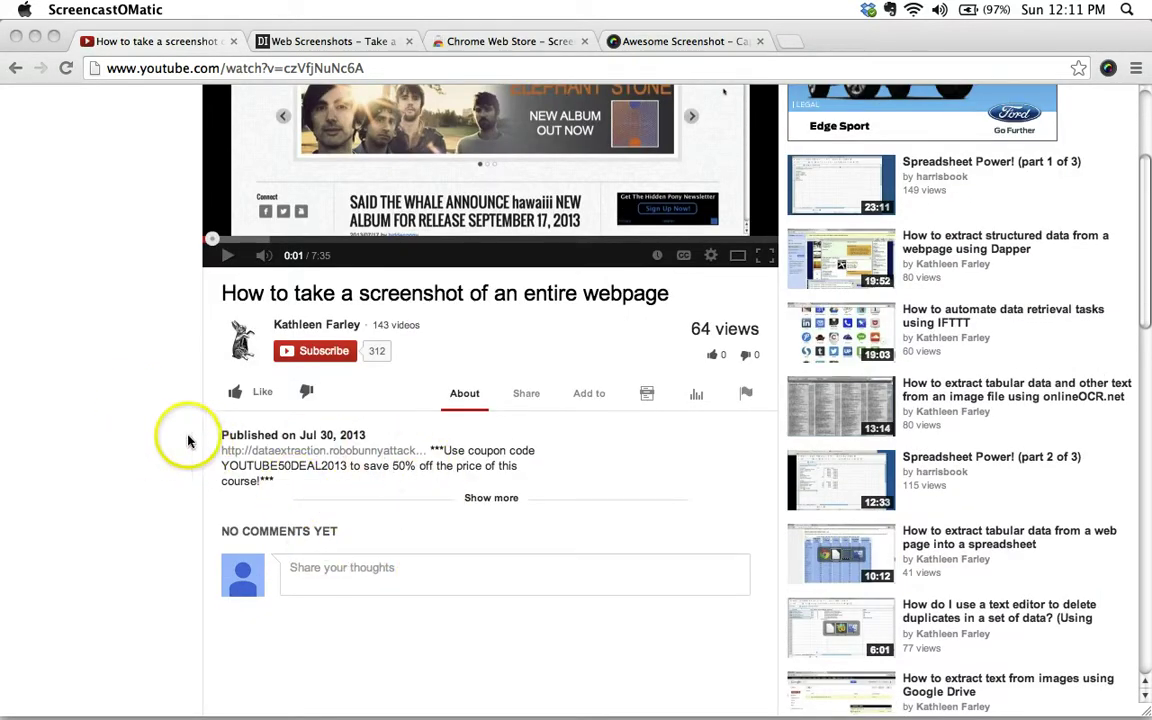
{"action": "scroll", "coordinate": [118, 420], "scroll_direction": "up", "scroll_amount": 4}
{"action": "scroll", "coordinate": [130, 408], "scroll_direction": "down", "scroll_amount": 2}
{"action": "scroll", "coordinate": [142, 402], "scroll_direction": "up", "scroll_amount": 5}
{"action": "scroll", "coordinate": [300, 440], "scroll_direction": "down", "scroll_amount": 4}
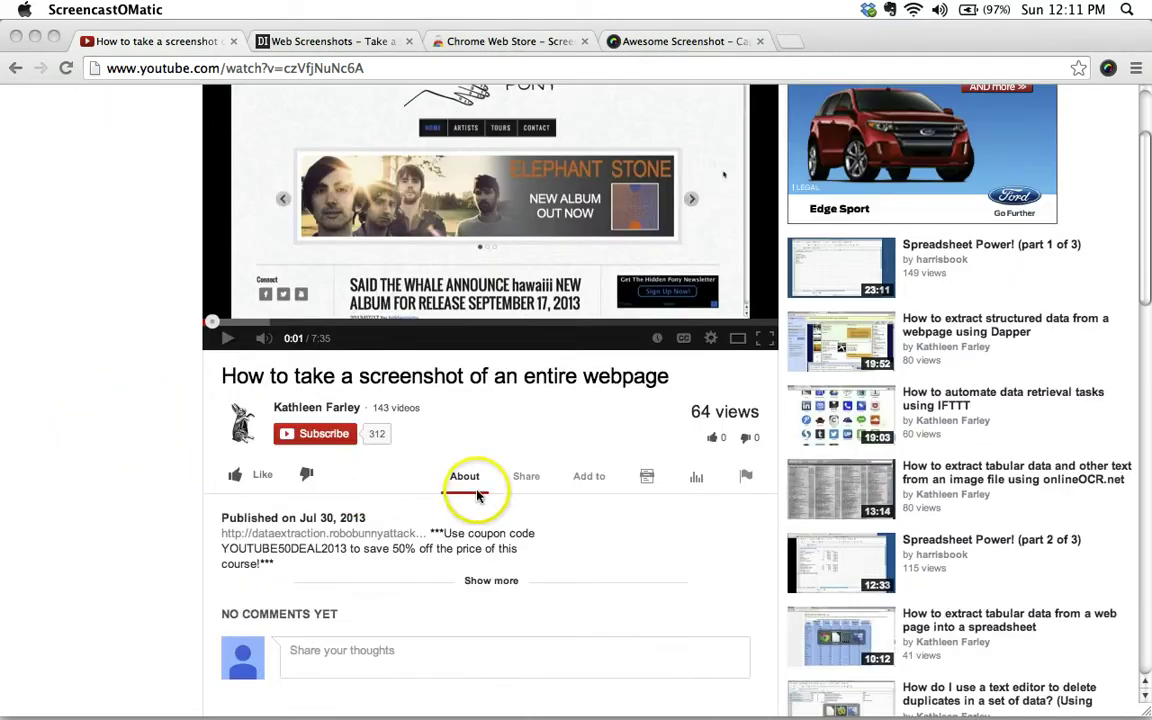
Step: Visit the ctrlq.org Screen Capture page's URL field, then the Screen Capture (by Google) store listing
{"action": "left_click", "coordinate": [296, 40]}
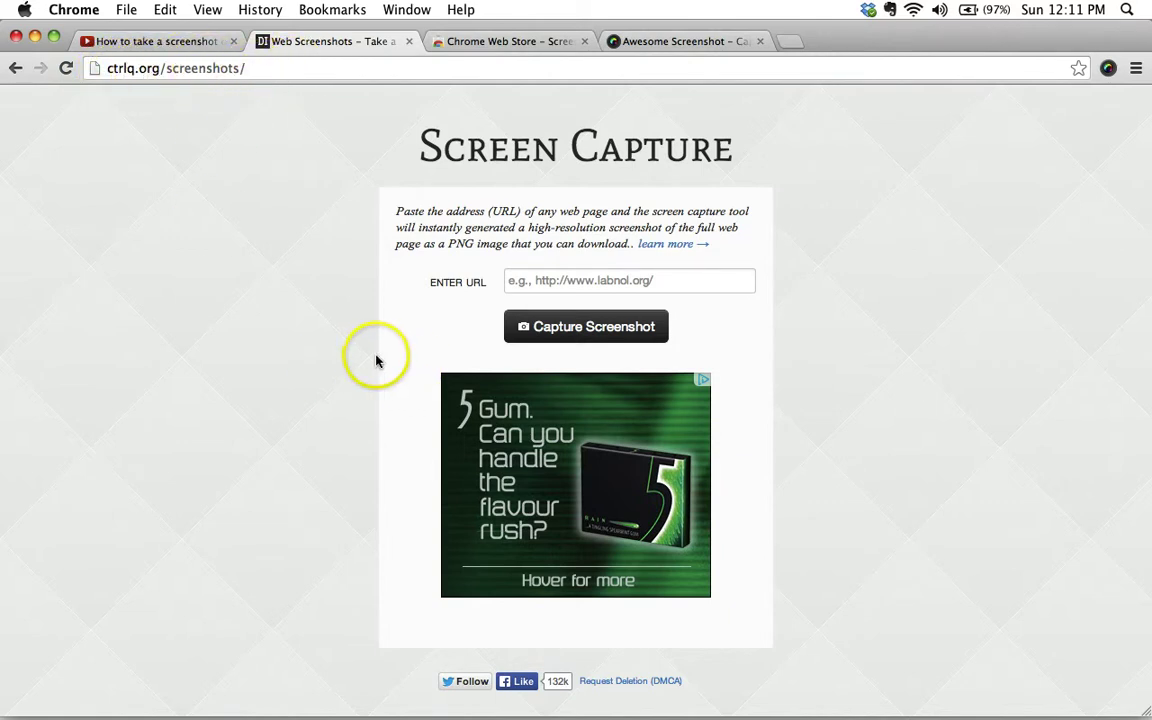
{"action": "left_click", "coordinate": [574, 284]}
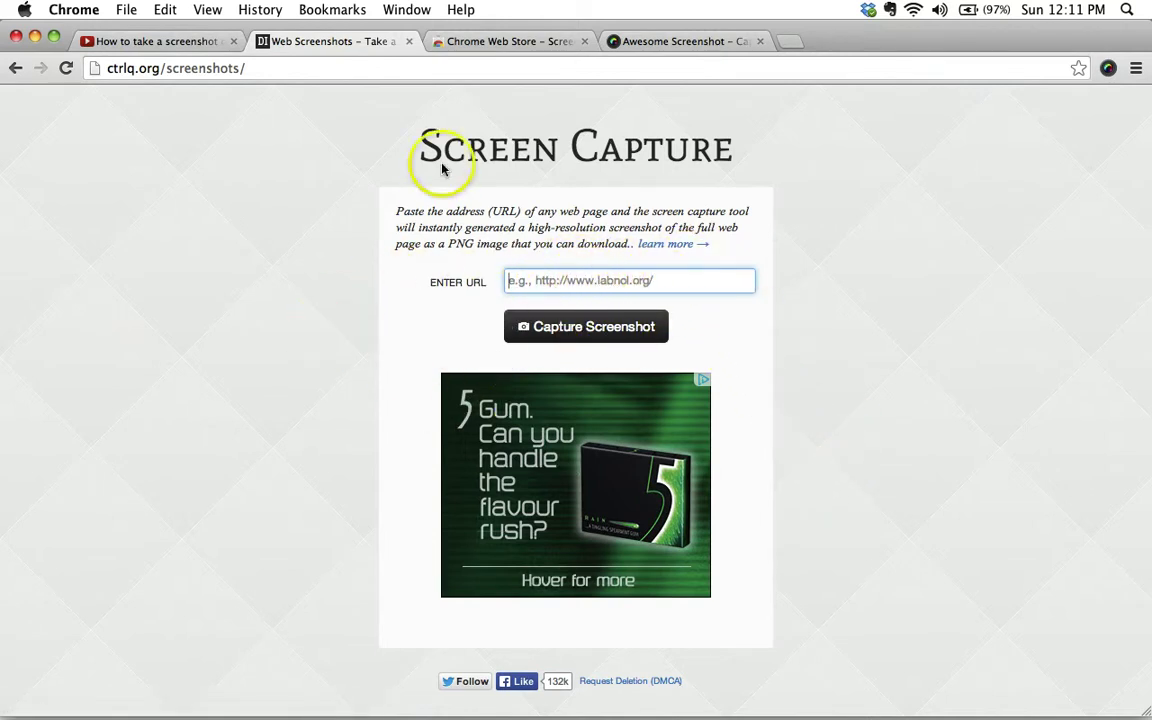
{"action": "left_click", "coordinate": [478, 42]}
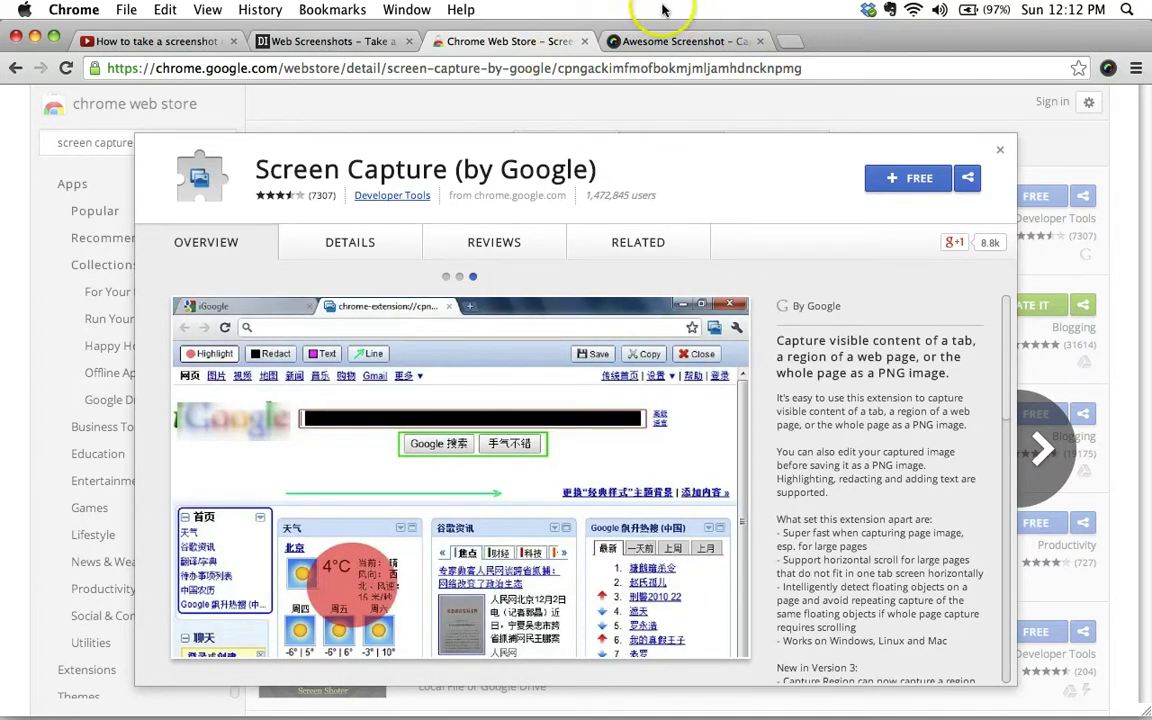
Step: Switch to the awesomescreenshot.com tab
{"action": "left_click", "coordinate": [664, 40]}
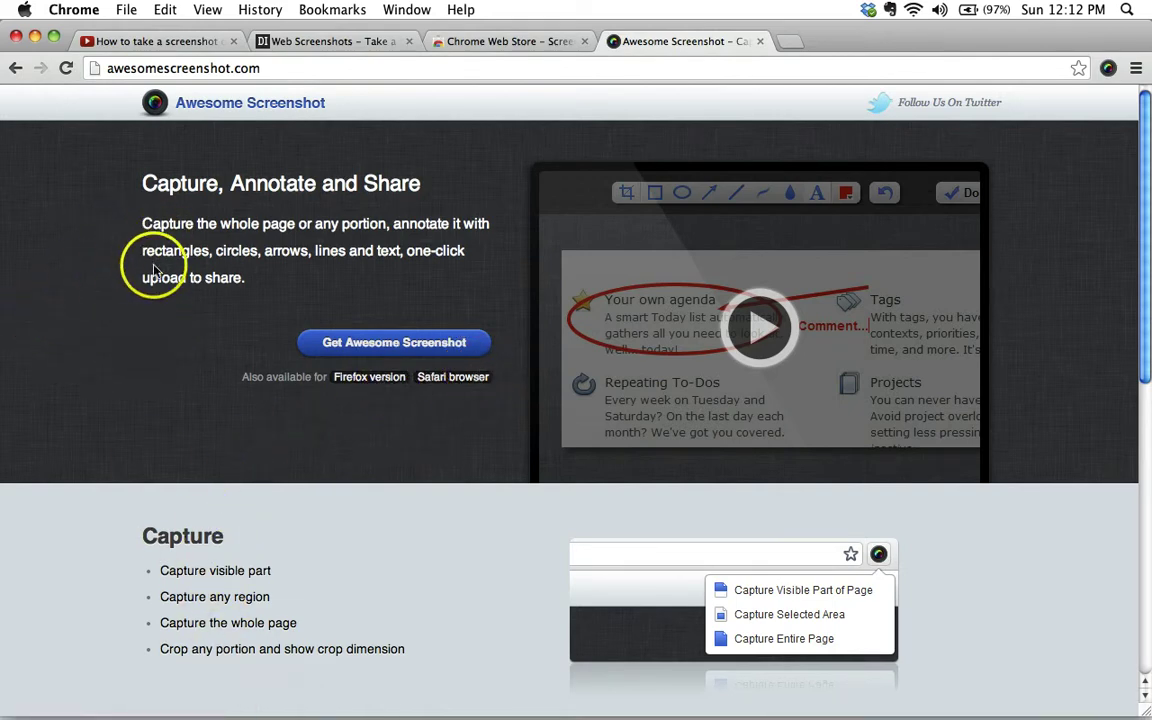
Step: Capture the entire awesomescreenshot.com page with Awesome Screenshot and finish the editor with Done
{"action": "left_click", "coordinate": [1108, 70]}
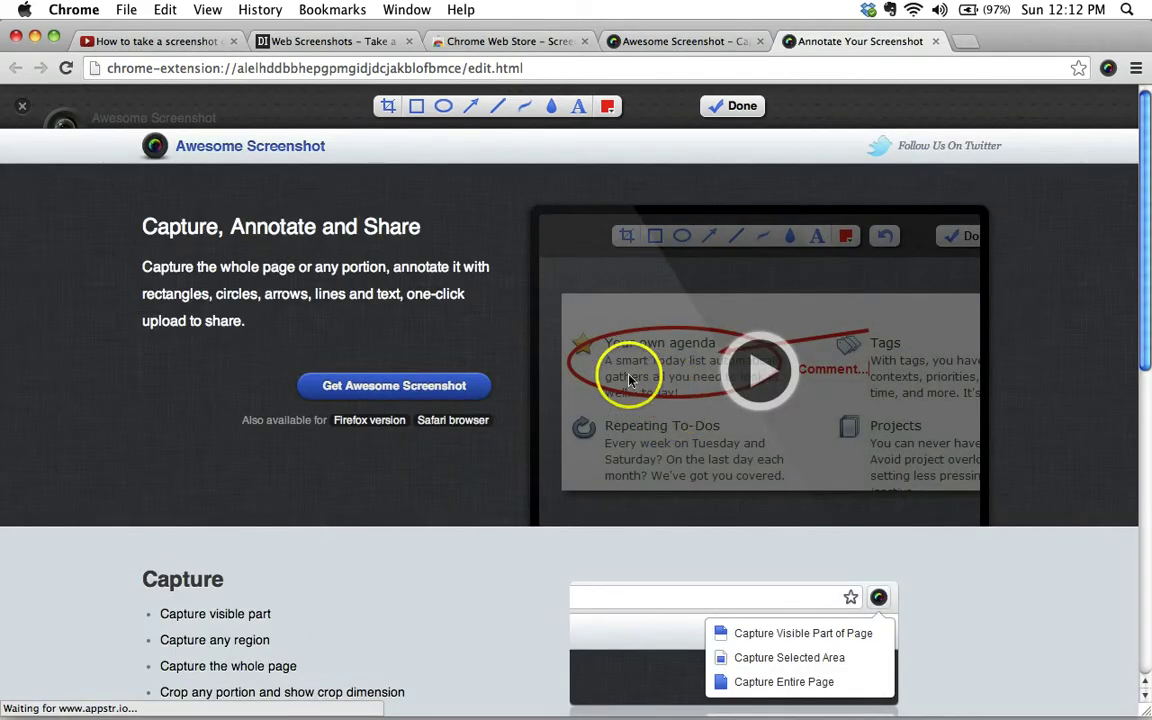
{"action": "scroll", "coordinate": [340, 292], "scroll_direction": "down", "scroll_amount": 10}
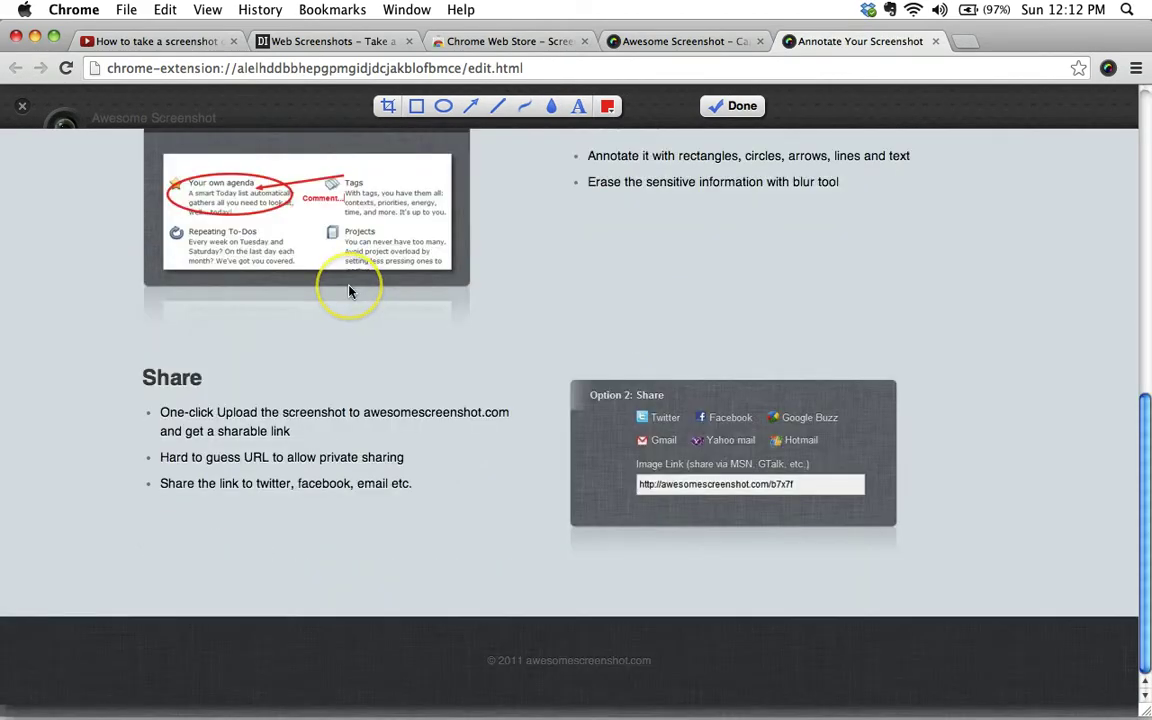
{"action": "scroll", "coordinate": [349, 290], "scroll_direction": "up", "scroll_amount": 15}
{"action": "scroll", "coordinate": [535, 401], "scroll_direction": "down", "scroll_amount": 15}
{"action": "scroll", "coordinate": [586, 408], "scroll_direction": "up", "scroll_amount": 15}
{"action": "left_click", "coordinate": [742, 107]}
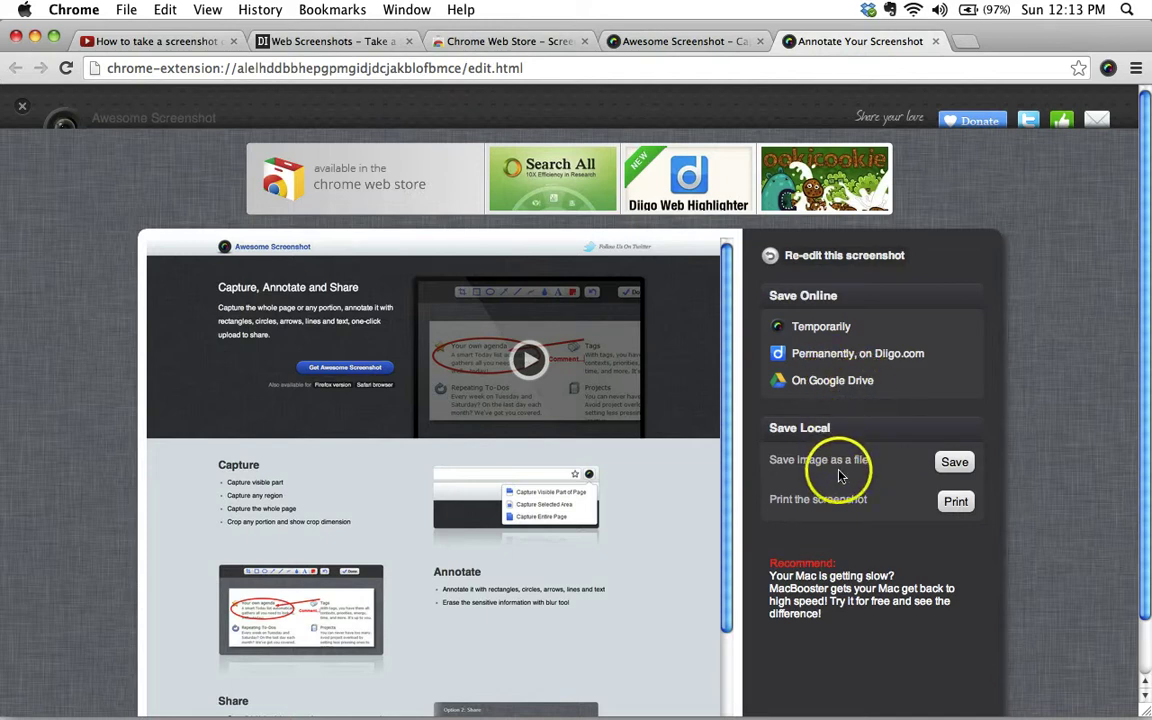
Step: Save the capture locally to the Desktop as 'sample screenshot'
{"action": "left_click", "coordinate": [953, 463]}
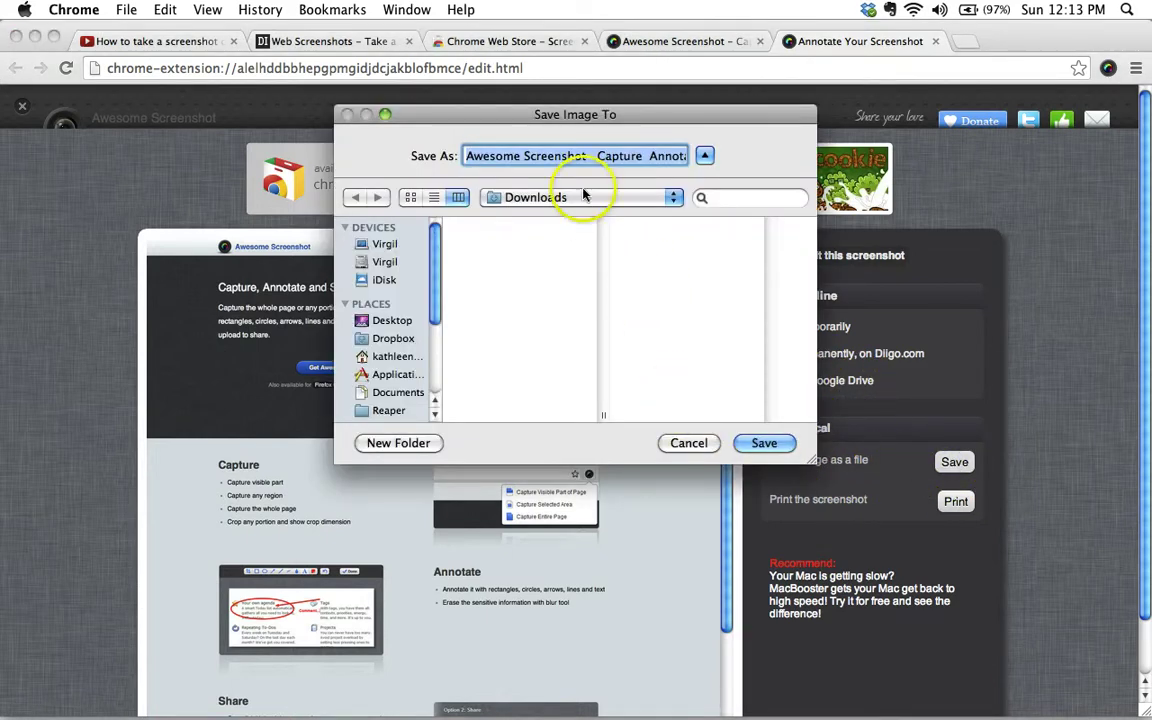
{"action": "left_click", "coordinate": [392, 321]}
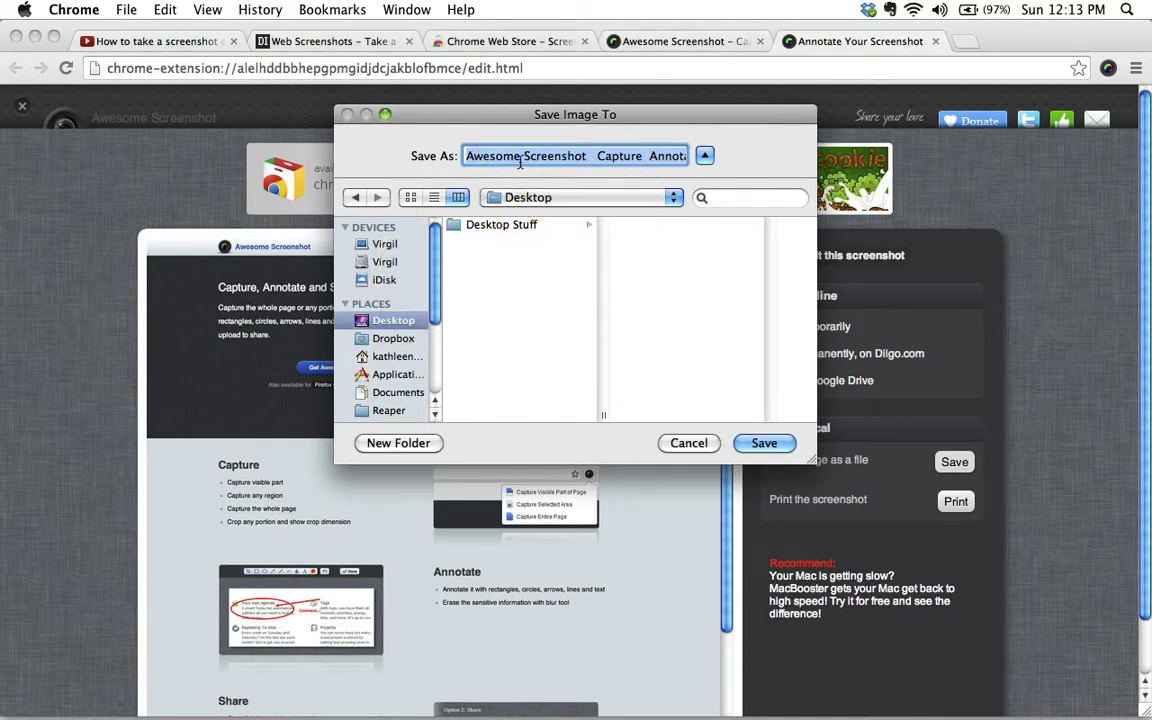
{"action": "type", "text": "sa"}
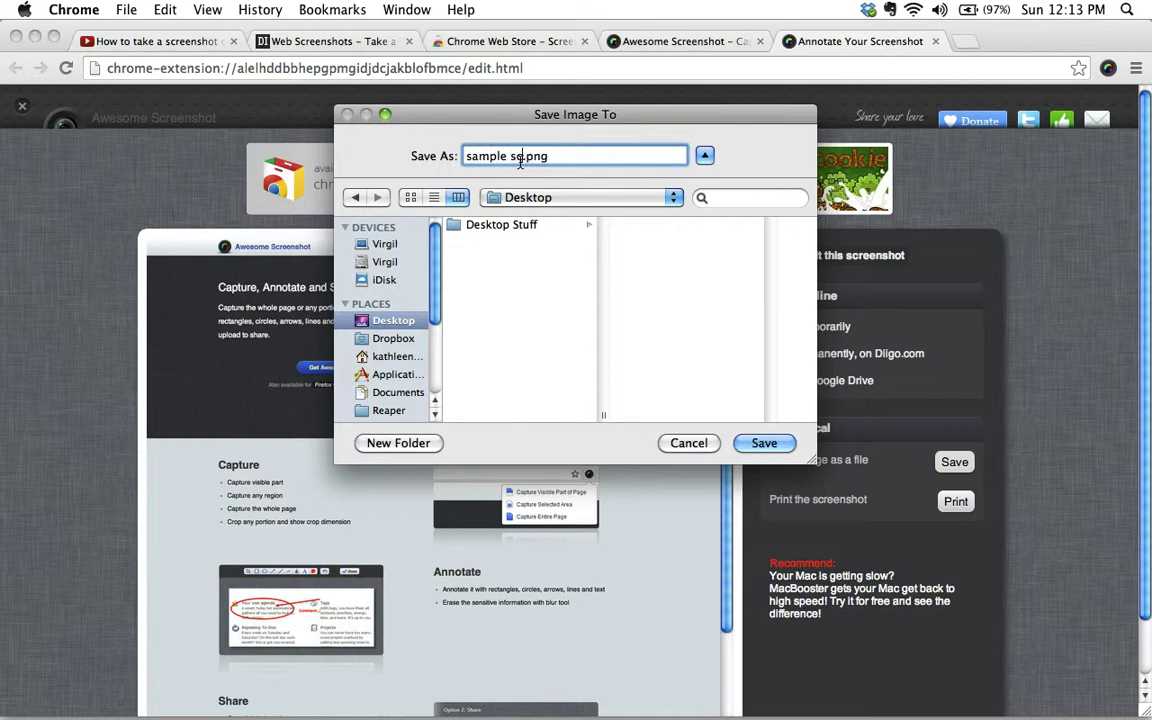
{"action": "type", "text": "mple screenshot"}
{"action": "key", "text": "Return"}
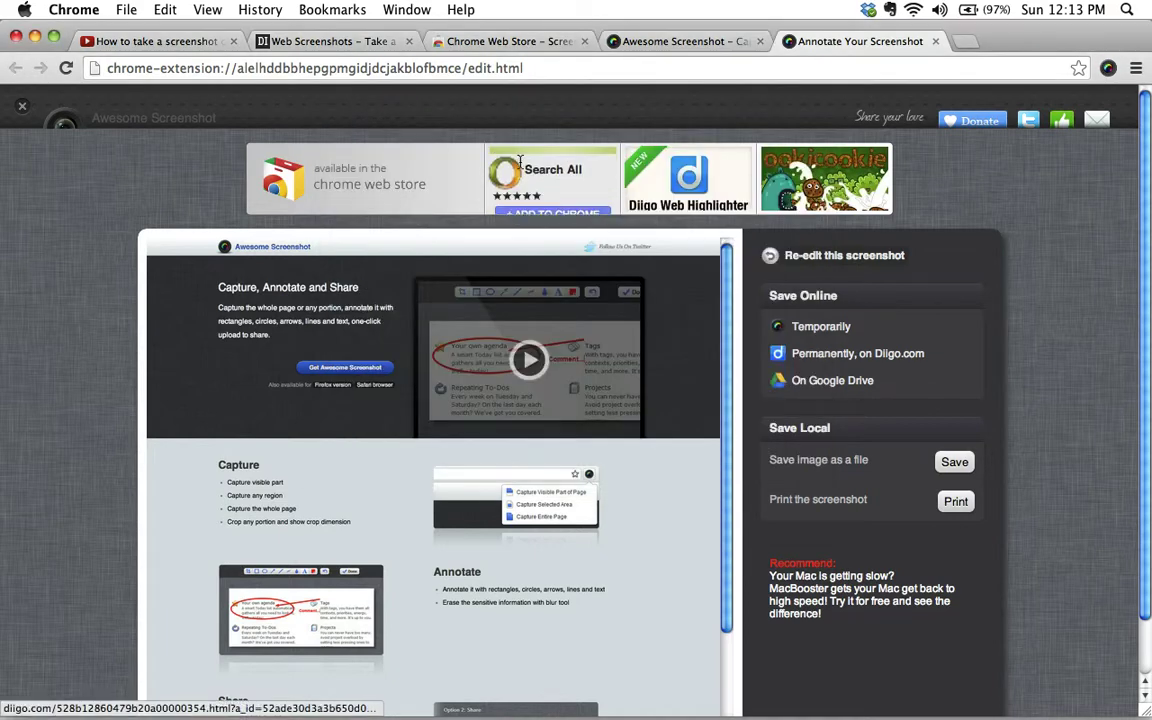
Step: Open sample screenshot.png from the desktop in Preview, close it, and return to Chrome
{"action": "key", "text": "super+h"}
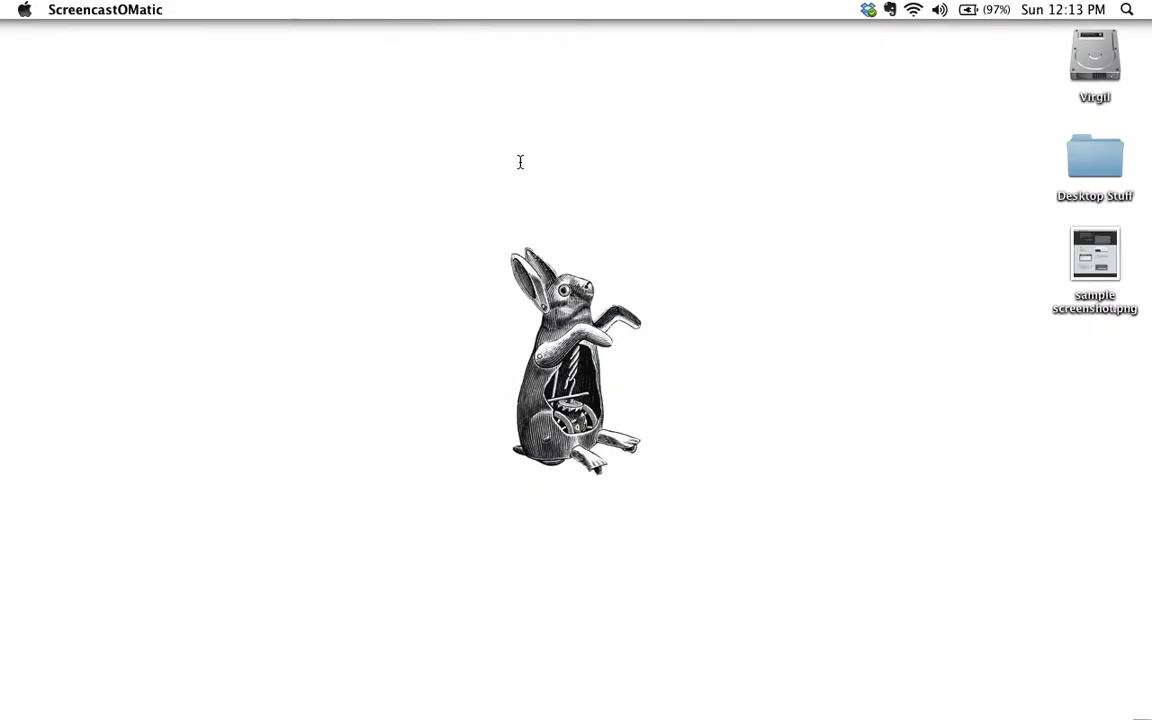
{"action": "double_click", "coordinate": [1098, 252]}
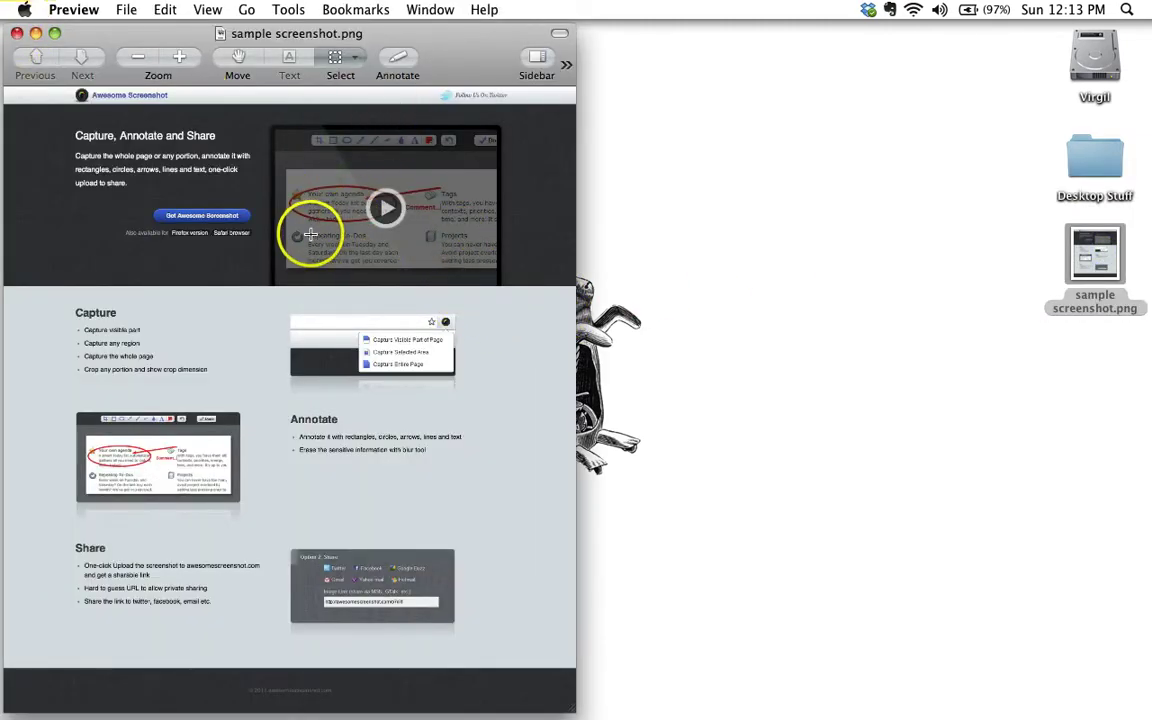
{"action": "left_click", "coordinate": [16, 33]}
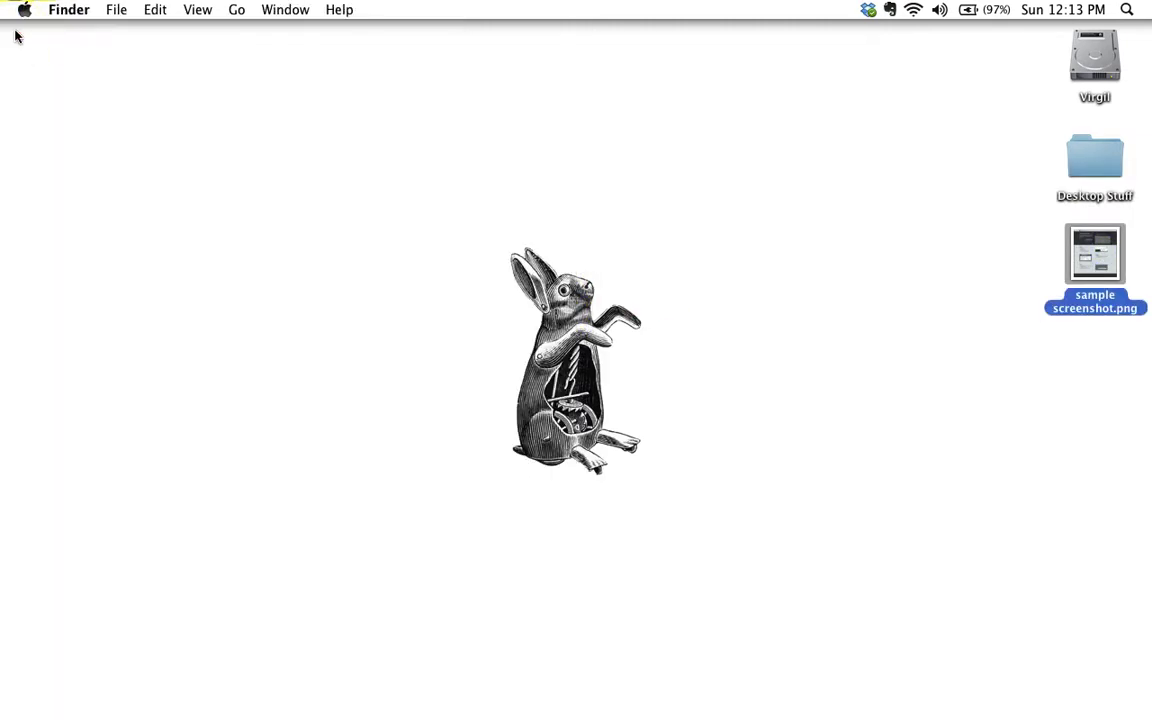
{"action": "key", "text": "super+Tab"}
{"action": "key", "text": "super+Tab"}
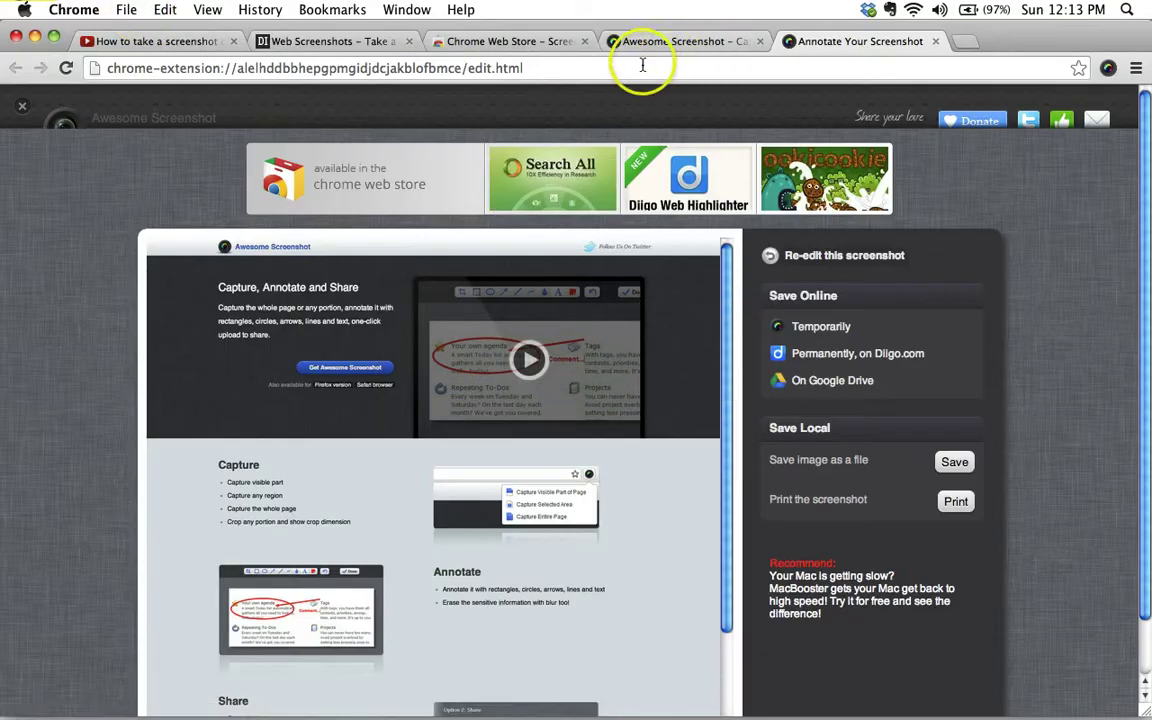
Step: Load paperbagrecords.com by typing 'paper' in the address bar and accepting the autocomplete
{"action": "left_click", "coordinate": [618, 69]}
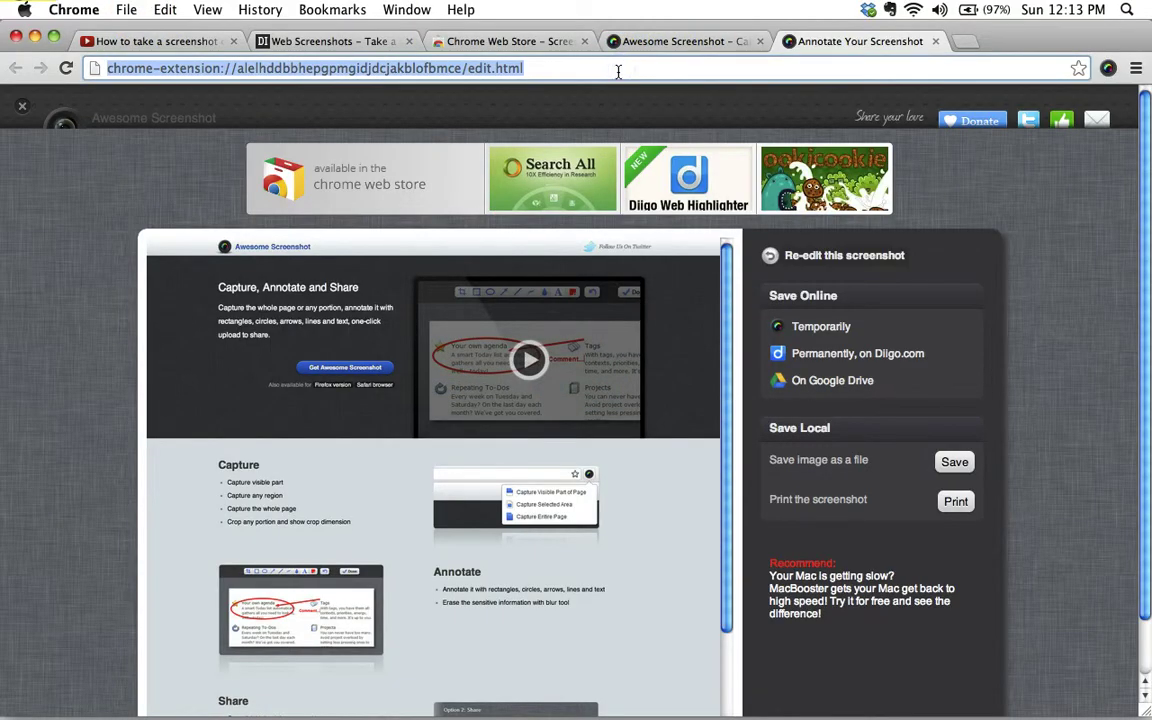
{"action": "type", "text": "pa"}
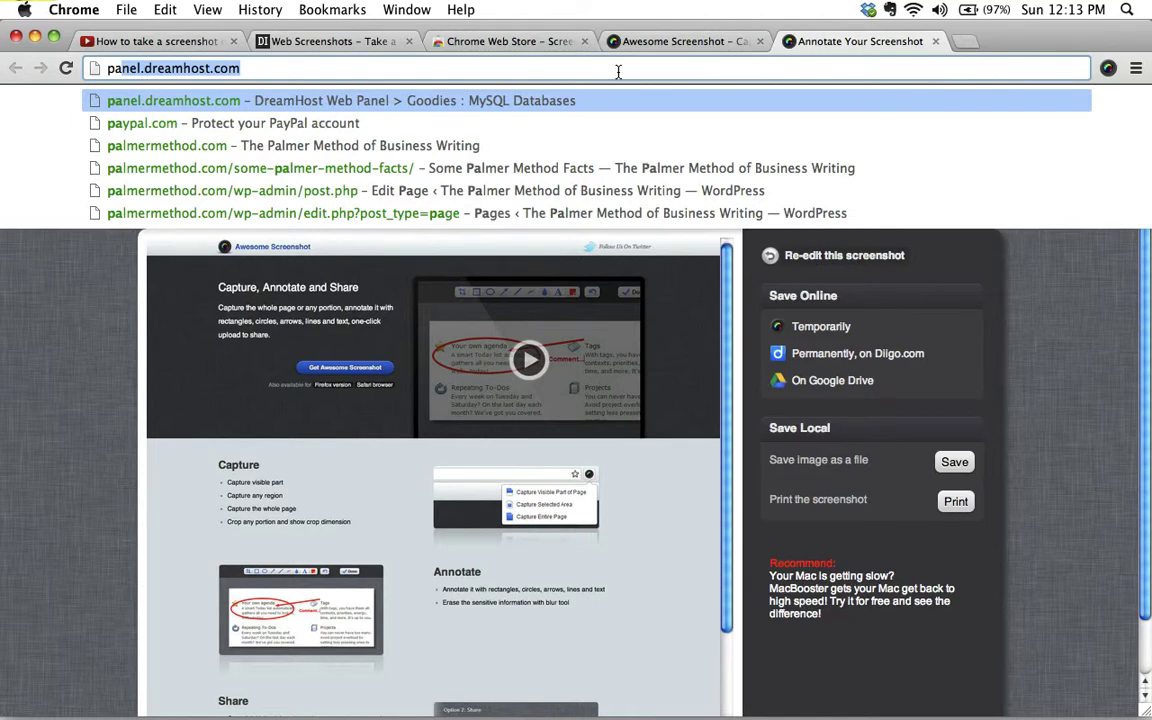
{"action": "type", "text": "per"}
{"action": "key", "text": "Return"}
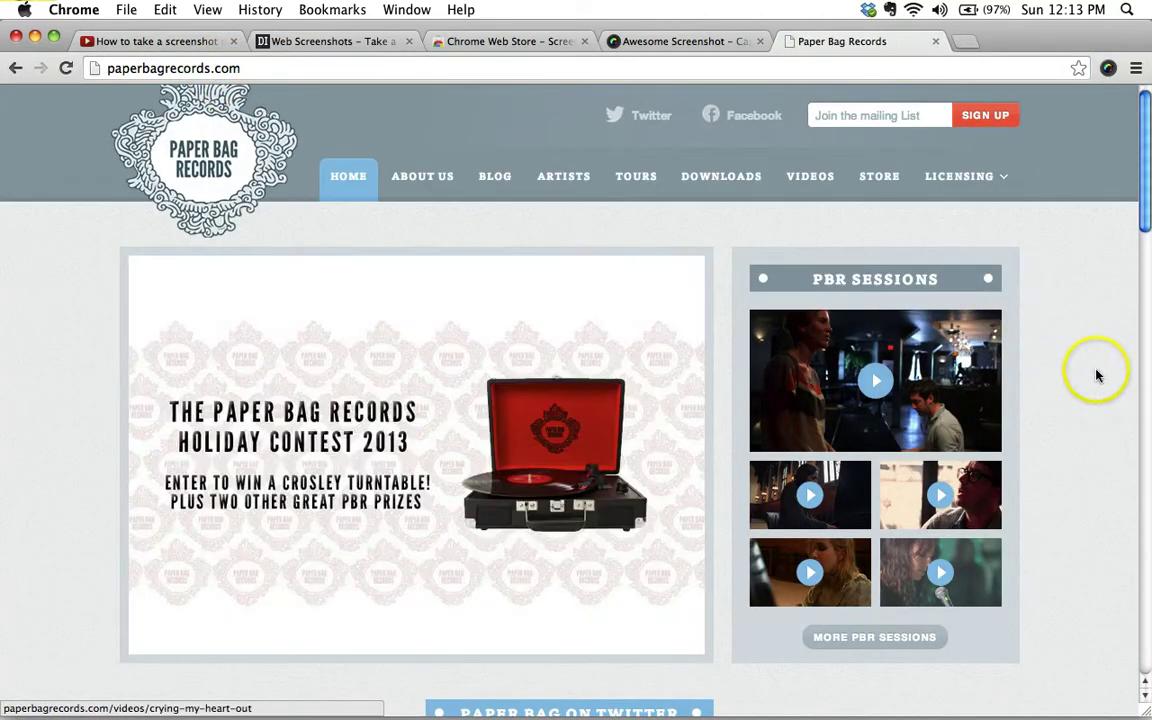
{"action": "scroll", "coordinate": [1097, 375], "scroll_direction": "down", "scroll_amount": 15}
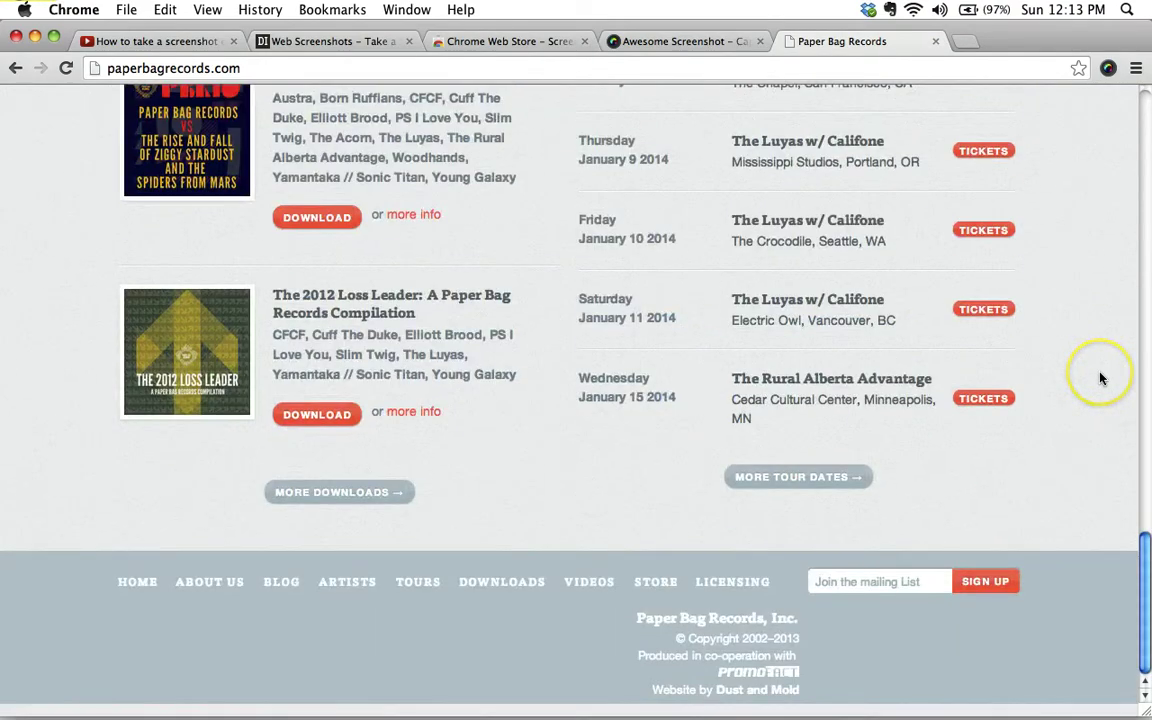
{"action": "scroll", "coordinate": [1100, 378], "scroll_direction": "up", "scroll_amount": 15}
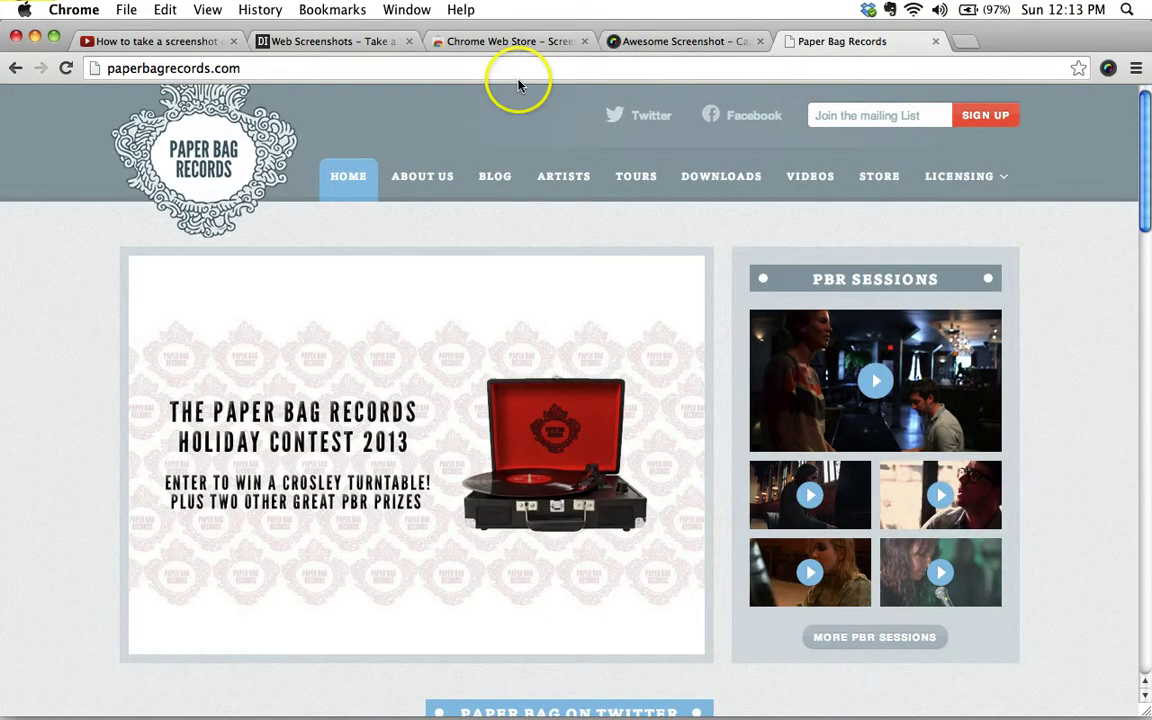
Step: Select the paperbagrecords.com address and scroll over the Paper Bag Records homepage
{"action": "left_click", "coordinate": [214, 68]}
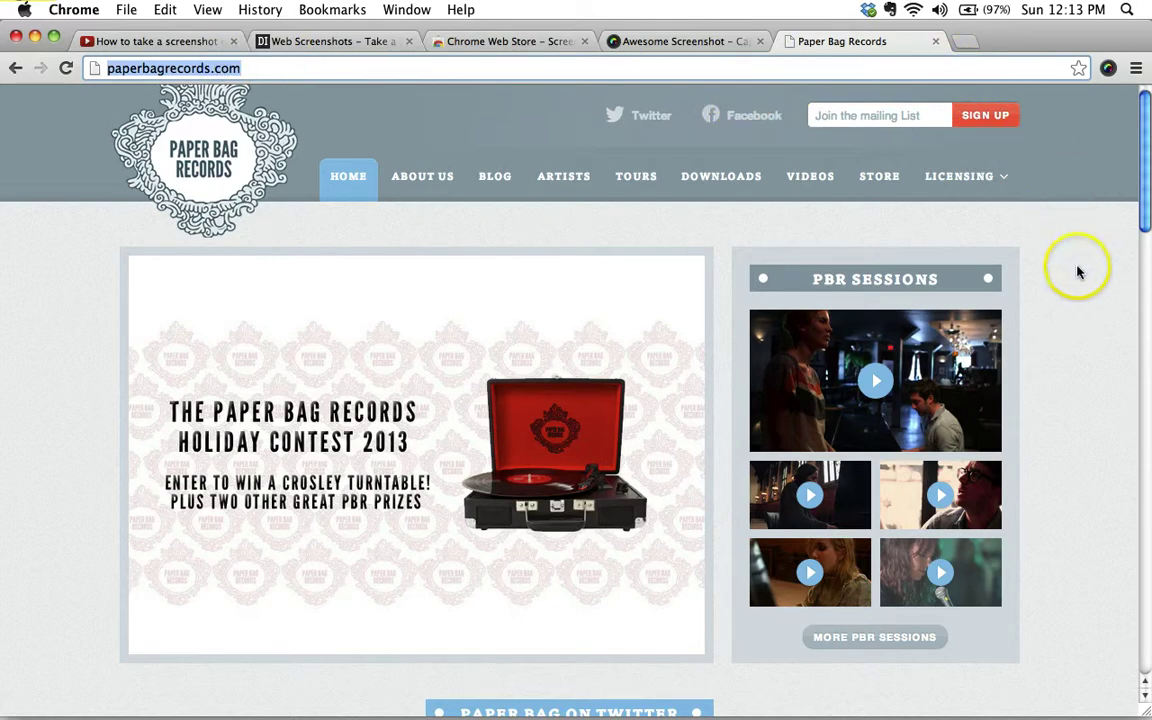
{"action": "scroll", "coordinate": [1078, 271], "scroll_direction": "down", "scroll_amount": 20}
{"action": "scroll", "coordinate": [1078, 271], "scroll_direction": "up", "scroll_amount": 20}
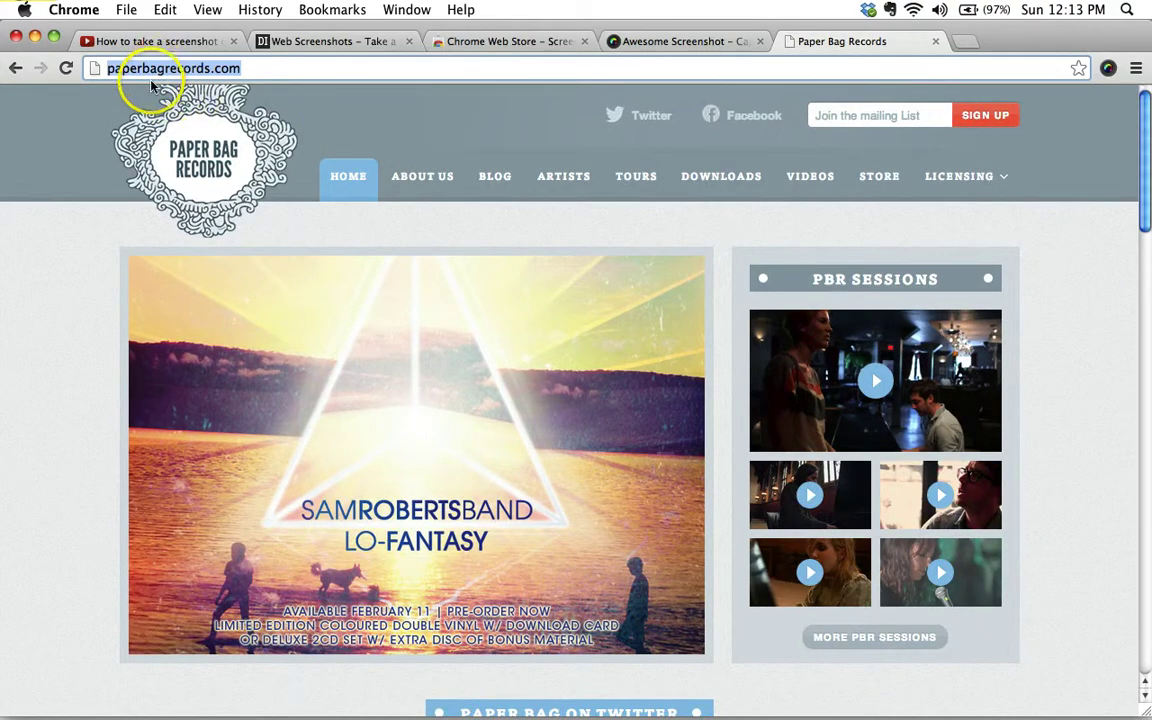
{"action": "scroll", "coordinate": [77, 193], "scroll_direction": "down", "scroll_amount": 5}
{"action": "scroll", "coordinate": [77, 193], "scroll_direction": "down", "scroll_amount": 5}
{"action": "scroll", "coordinate": [77, 195], "scroll_direction": "up", "scroll_amount": 12}
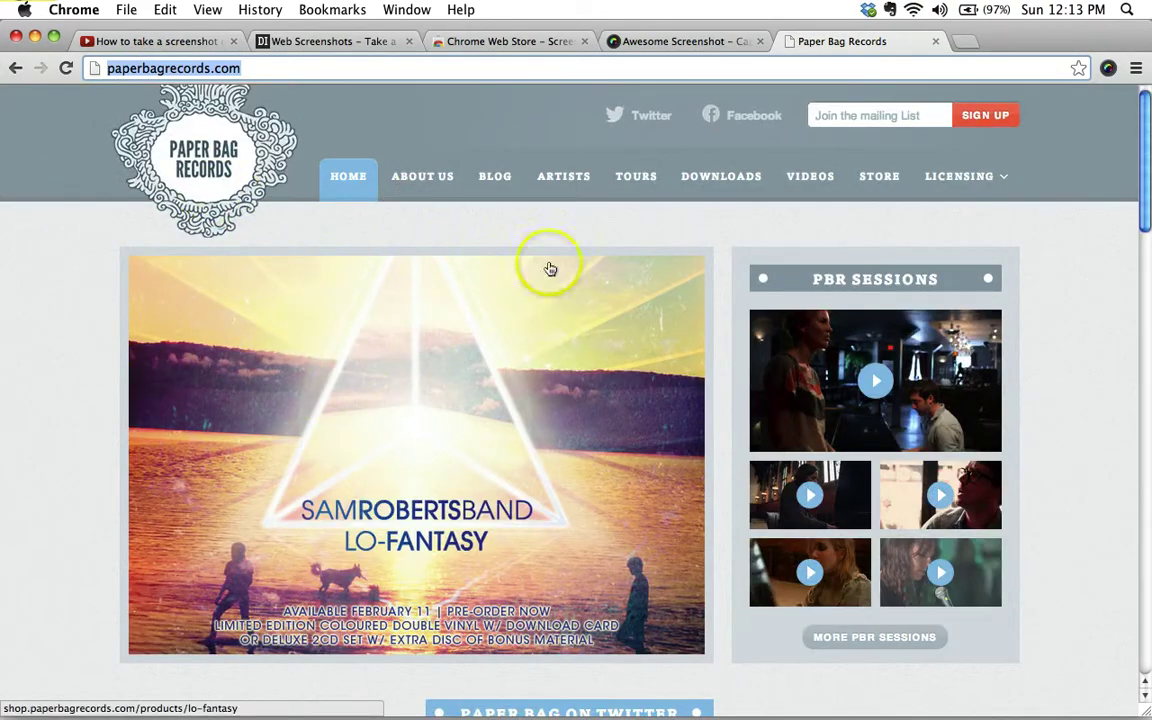
Step: Capture the entire Paper Bag Records page with Awesome Screenshot and finish with Done
{"action": "left_click", "coordinate": [1108, 68]}
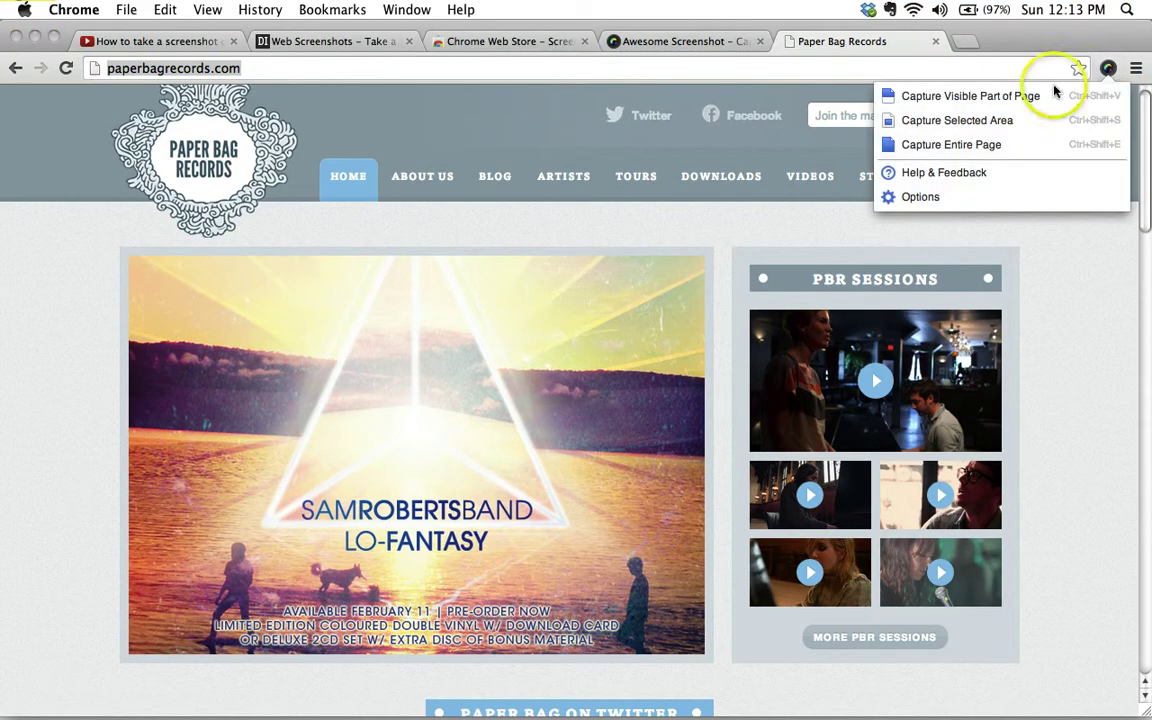
{"action": "left_click", "coordinate": [958, 145]}
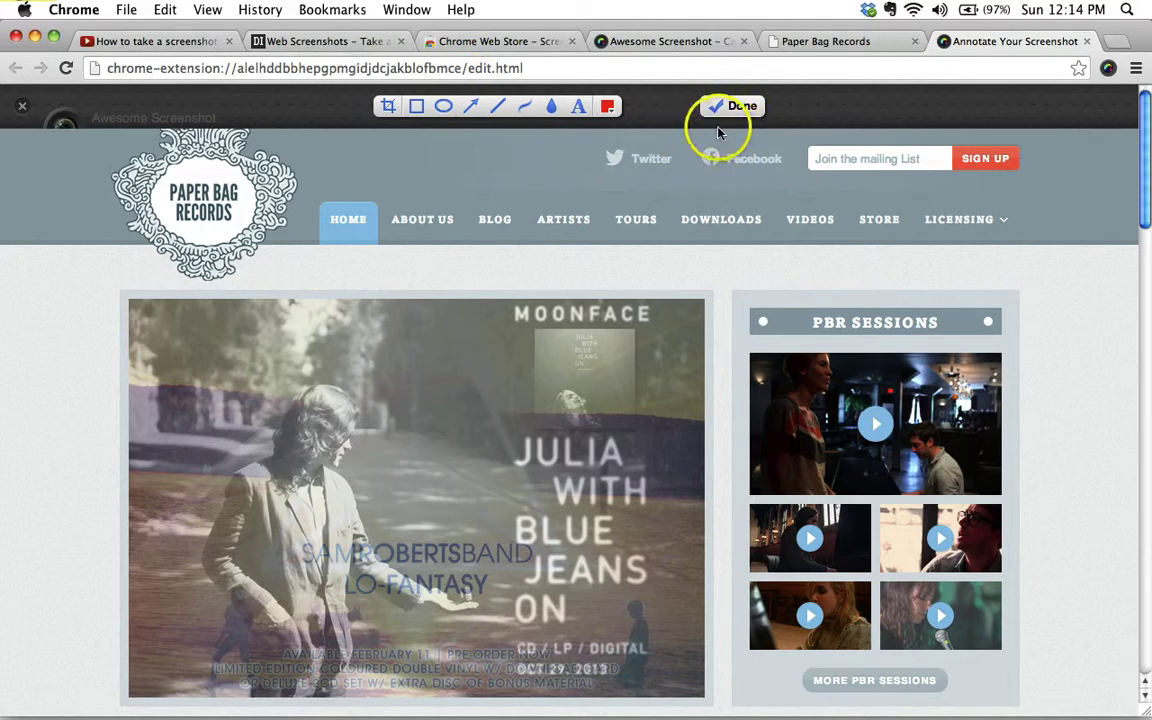
{"action": "left_click", "coordinate": [735, 106]}
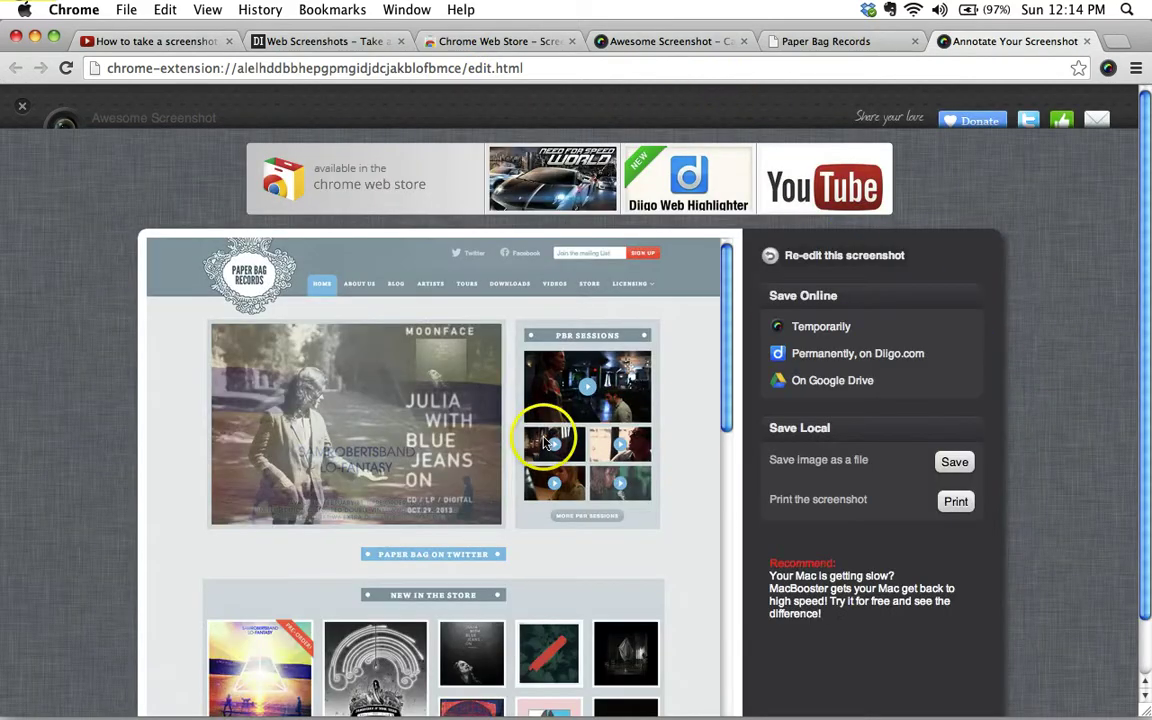
Step: Save the capture locally to the Desktop as Paper Bag Records.png and hide Chrome
{"action": "left_click", "coordinate": [954, 461]}
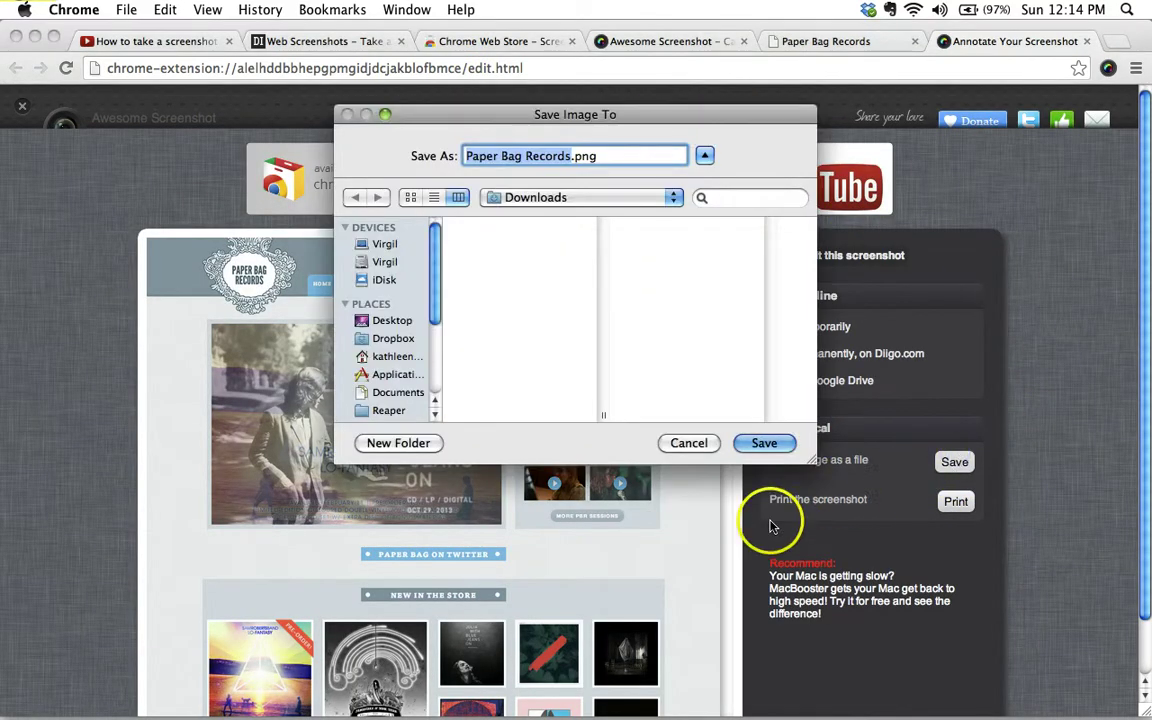
{"action": "left_click", "coordinate": [396, 322]}
{"action": "left_click", "coordinate": [765, 442]}
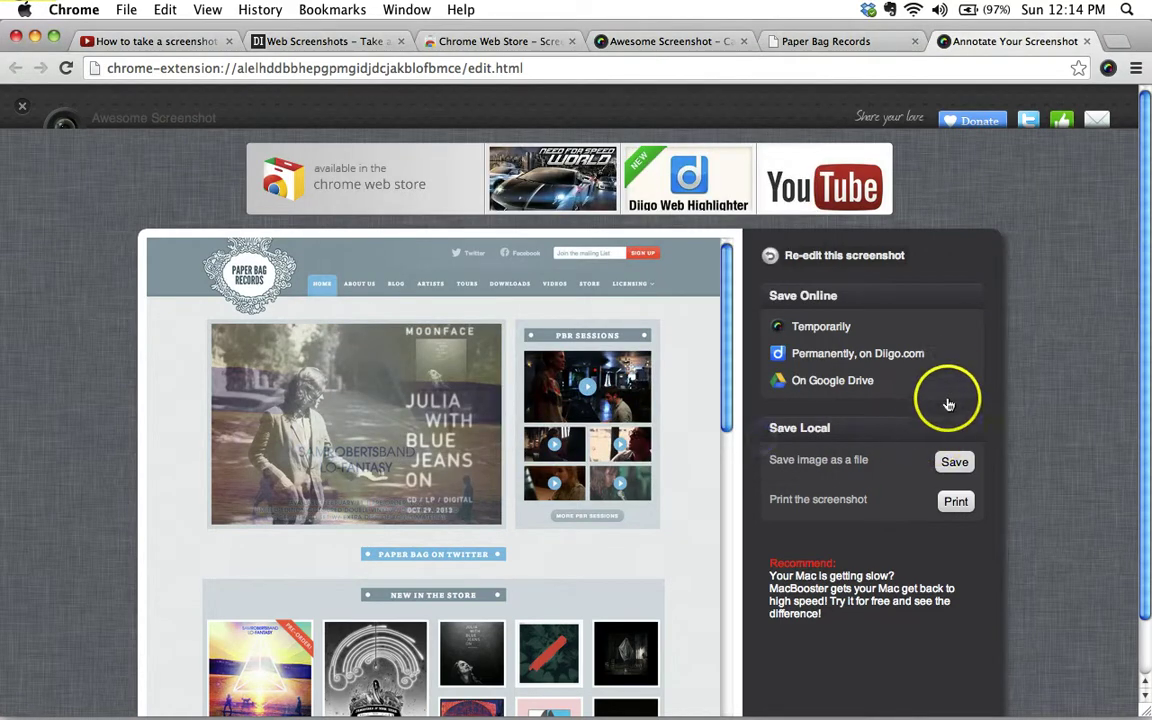
{"action": "key", "text": "super+h"}
Step: Open Paper Bag Records.png from the desktop in Preview and widen its window
{"action": "left_click", "coordinate": [948, 455]}
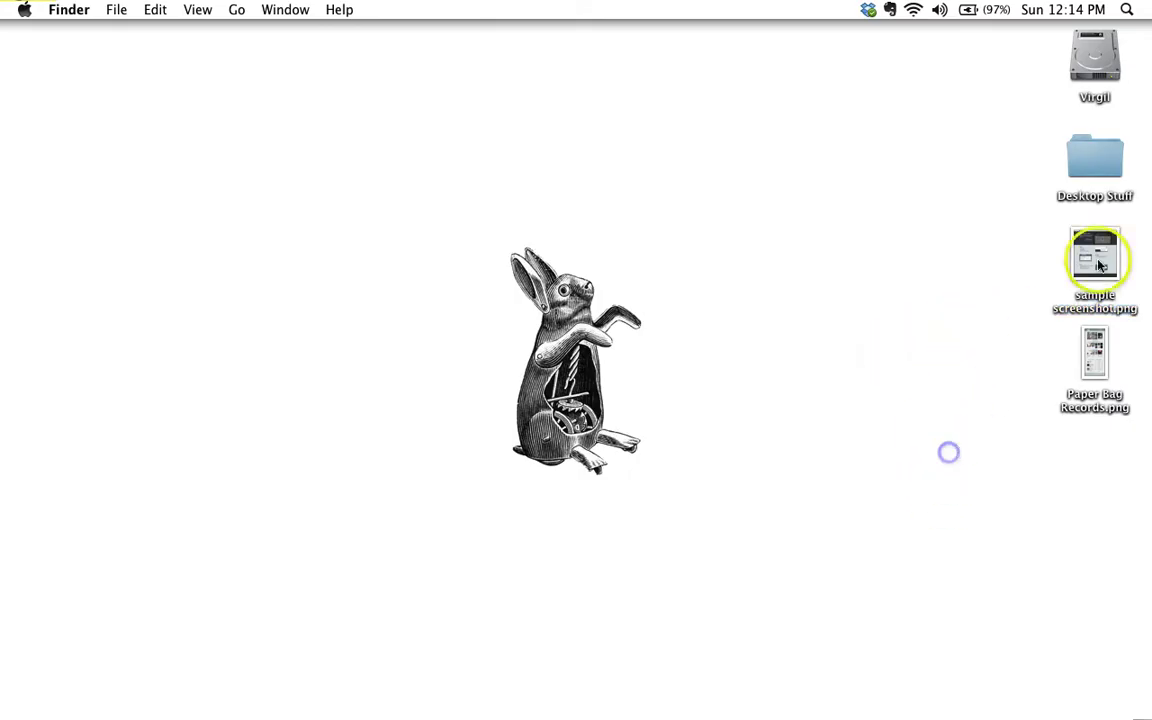
{"action": "double_click", "coordinate": [1097, 368]}
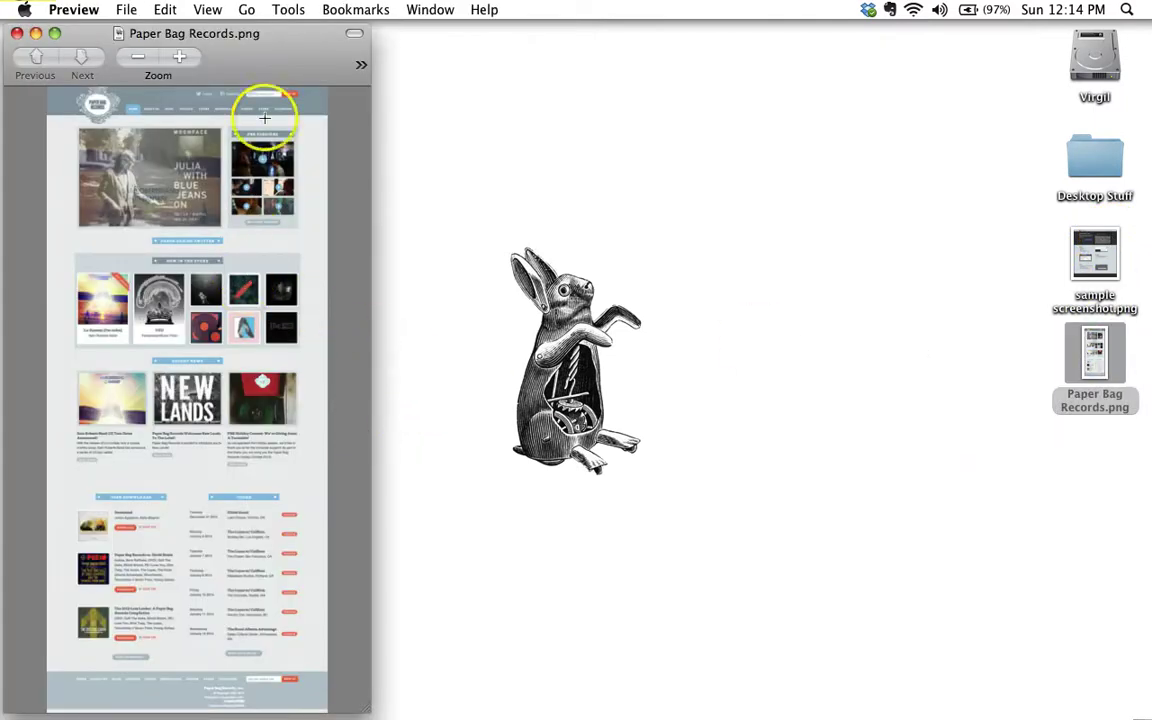
{"action": "left_click_drag", "start_coordinate": [373, 699], "coordinate": [965, 692]}
Step: Zoom in four steps and scroll through the capture, then switch back to Chrome
{"action": "left_click", "coordinate": [183, 58]}
{"action": "left_click", "coordinate": [183, 58]}
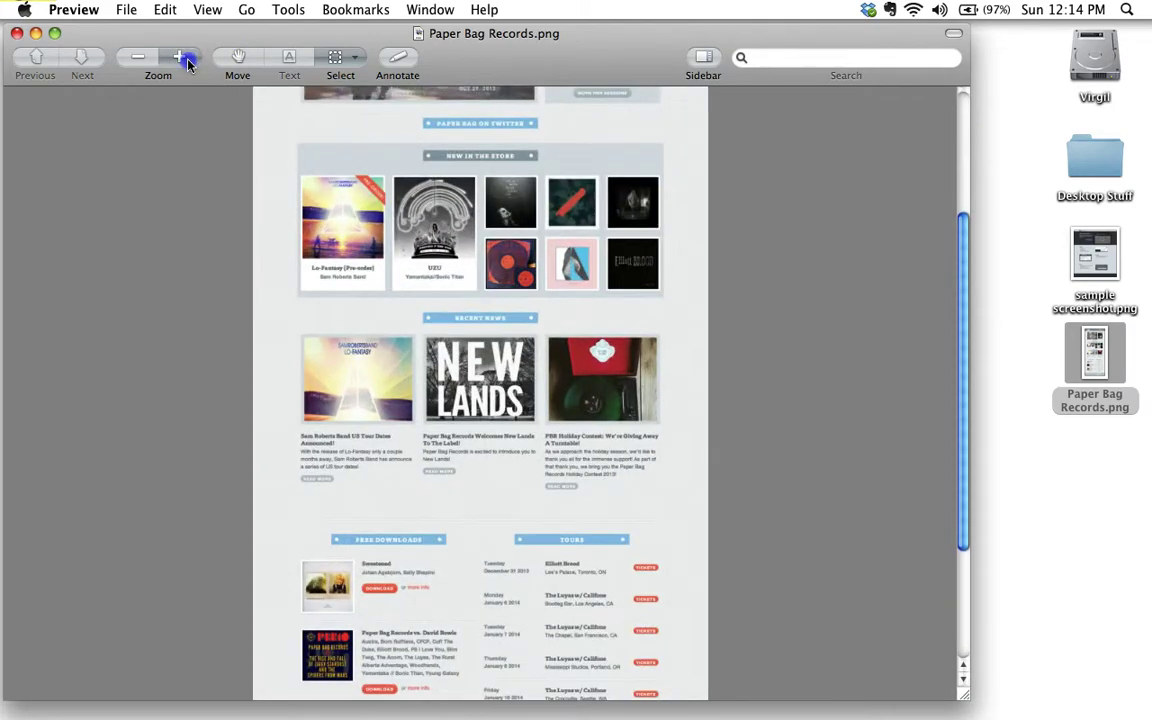
{"action": "left_click", "coordinate": [185, 59]}
{"action": "left_click", "coordinate": [185, 59]}
{"action": "scroll", "coordinate": [345, 228], "scroll_direction": "up", "scroll_amount": 8}
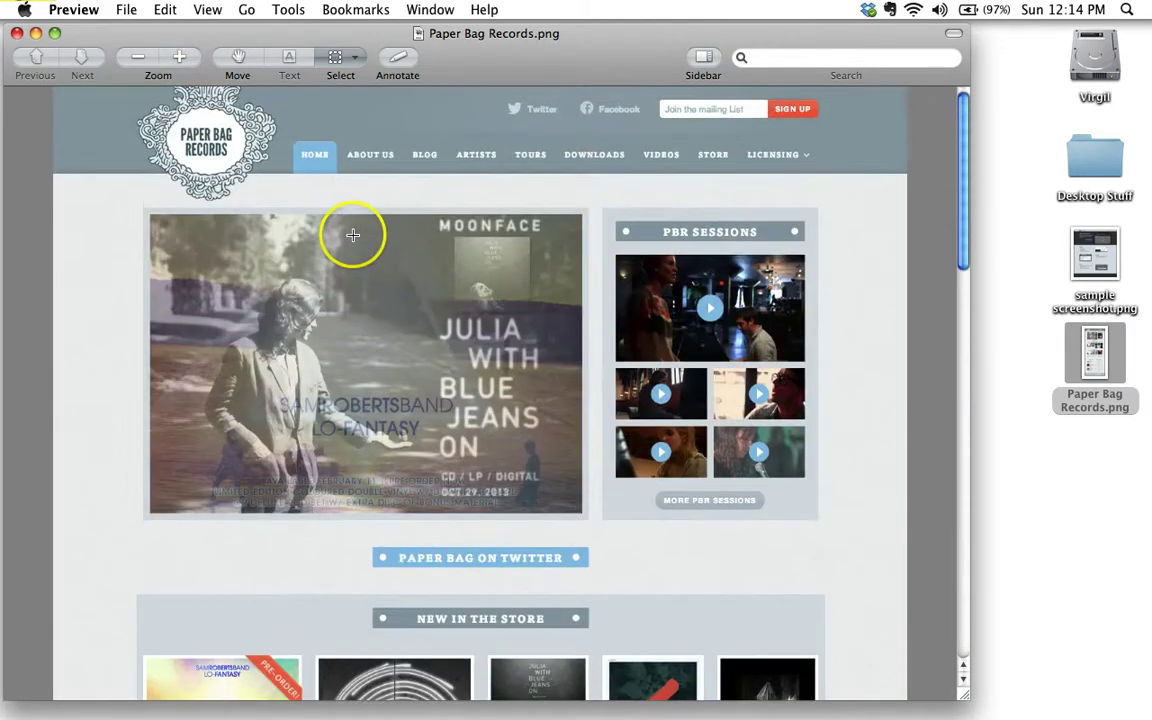
{"action": "scroll", "coordinate": [353, 235], "scroll_direction": "down", "scroll_amount": 15}
{"action": "scroll", "coordinate": [351, 239], "scroll_direction": "up", "scroll_amount": 3}
{"action": "scroll", "coordinate": [351, 239], "scroll_direction": "up", "scroll_amount": 12}
{"action": "key", "text": "super+Tab"}
{"action": "key", "text": "super+Tab"}
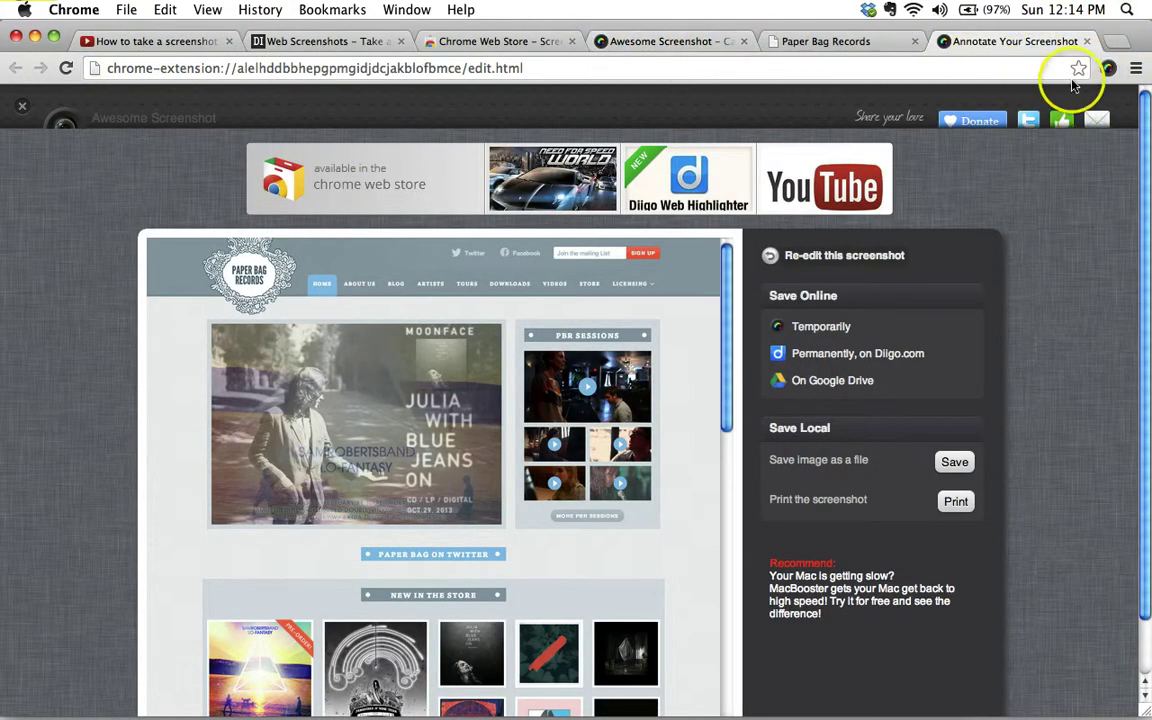
Step: Flip between the Awesome Screenshot, Chrome Web Store and ctrlq.org tabs, ending on awesomescreenshot.com
{"action": "left_click", "coordinate": [620, 41]}
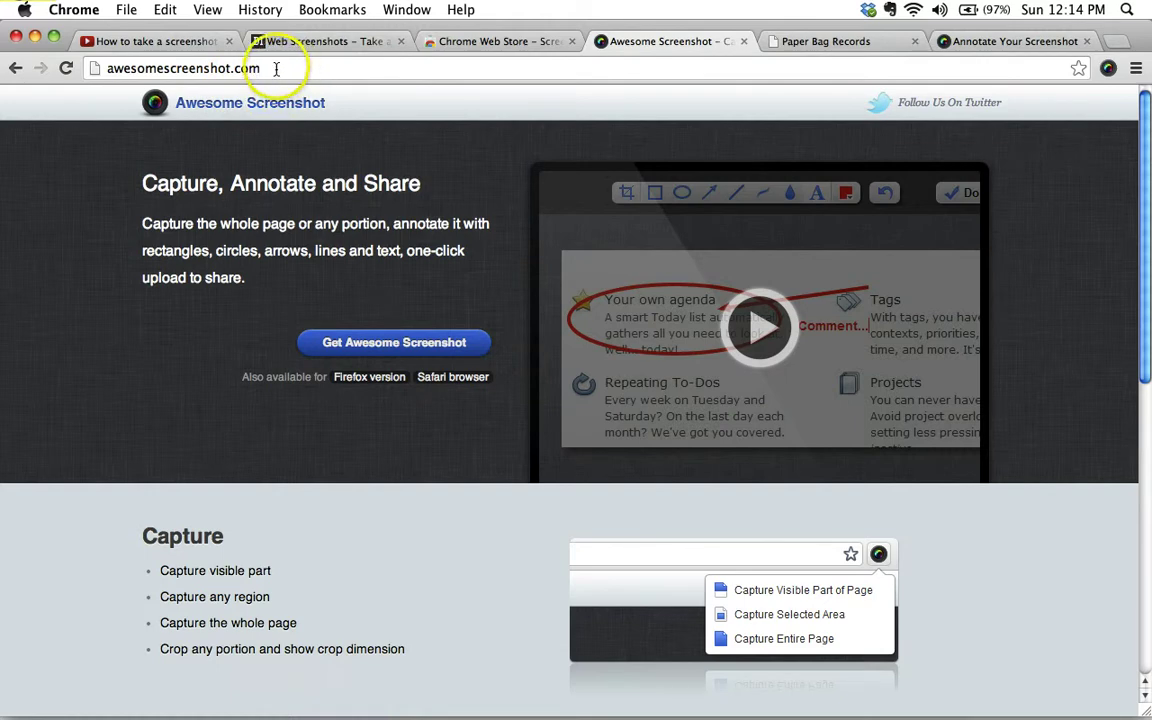
{"action": "mouse_move", "coordinate": [190, 702]}
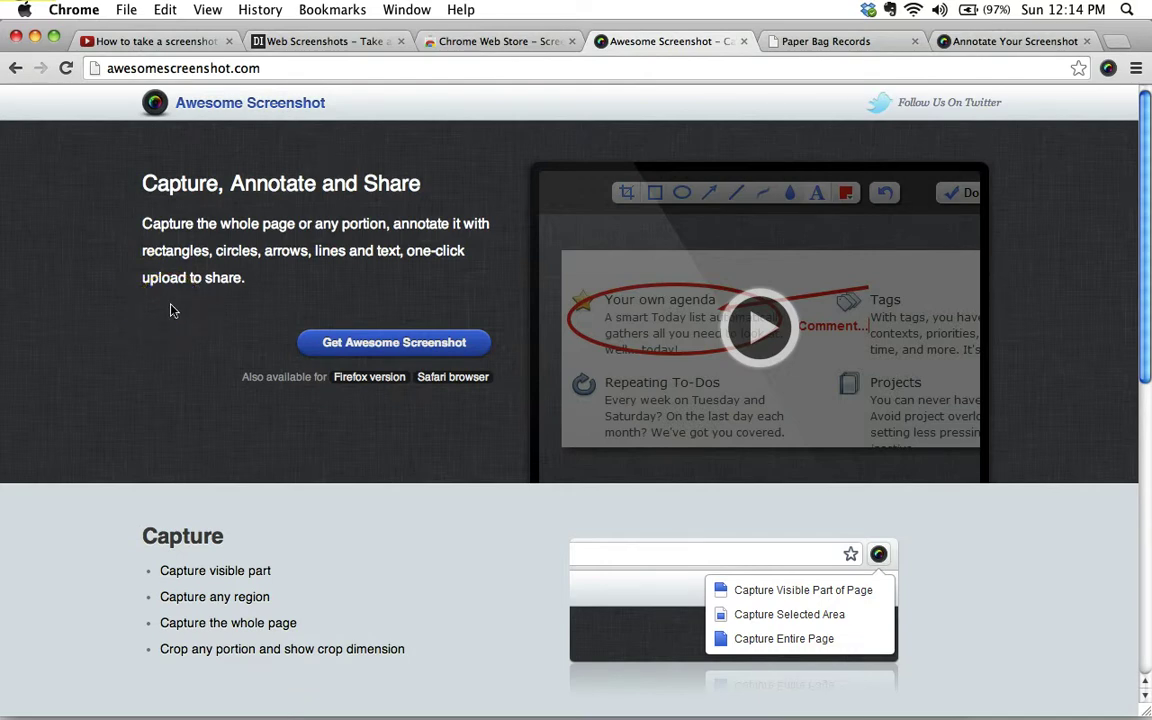
{"action": "left_click", "coordinate": [515, 40]}
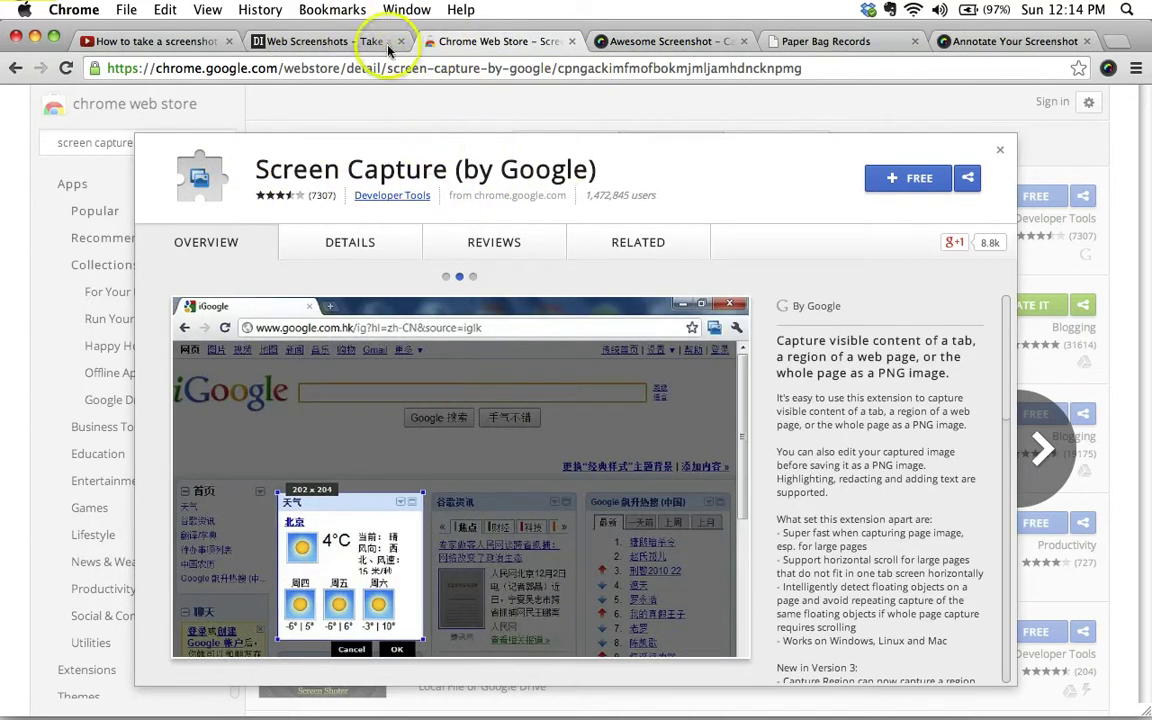
{"action": "left_click", "coordinate": [340, 38]}
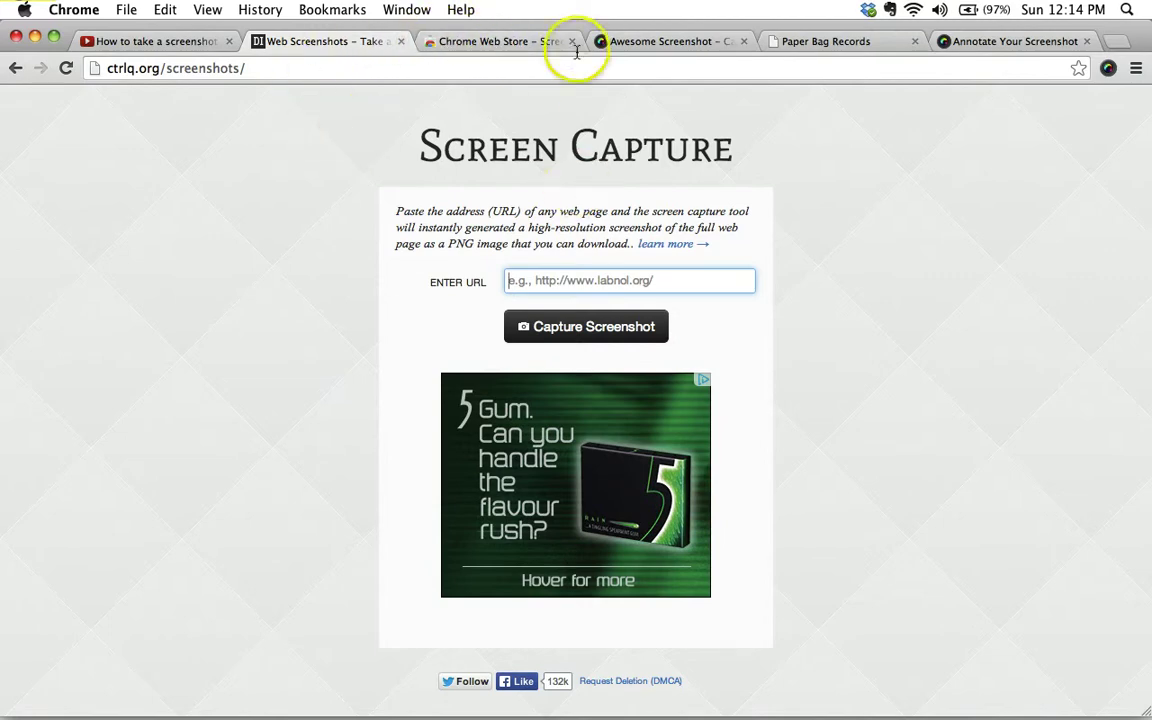
{"action": "left_click", "coordinate": [665, 45]}
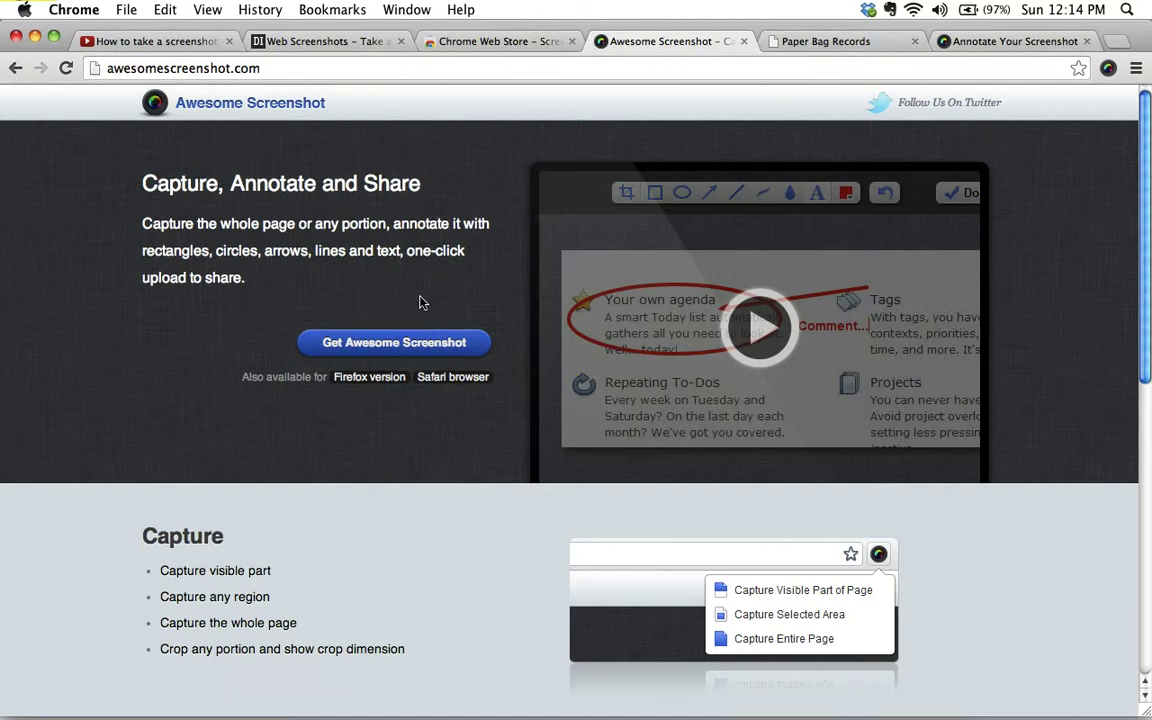
{"action": "left_click", "coordinate": [342, 42]}
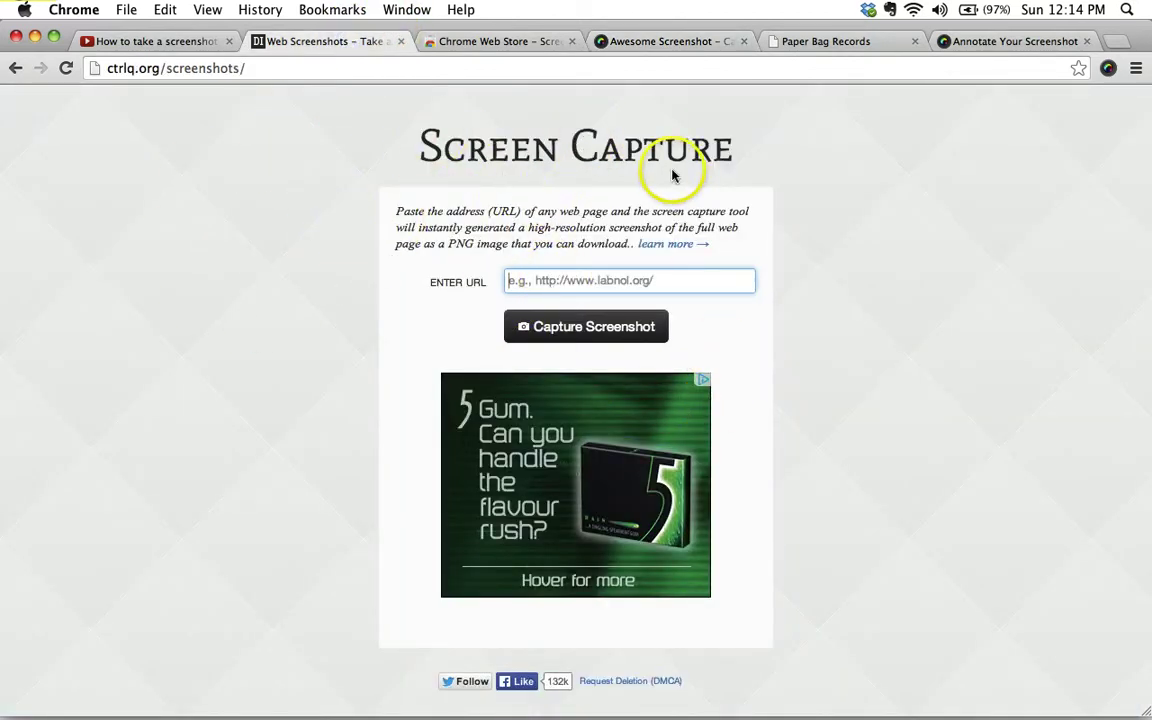
{"action": "left_click", "coordinate": [686, 42]}
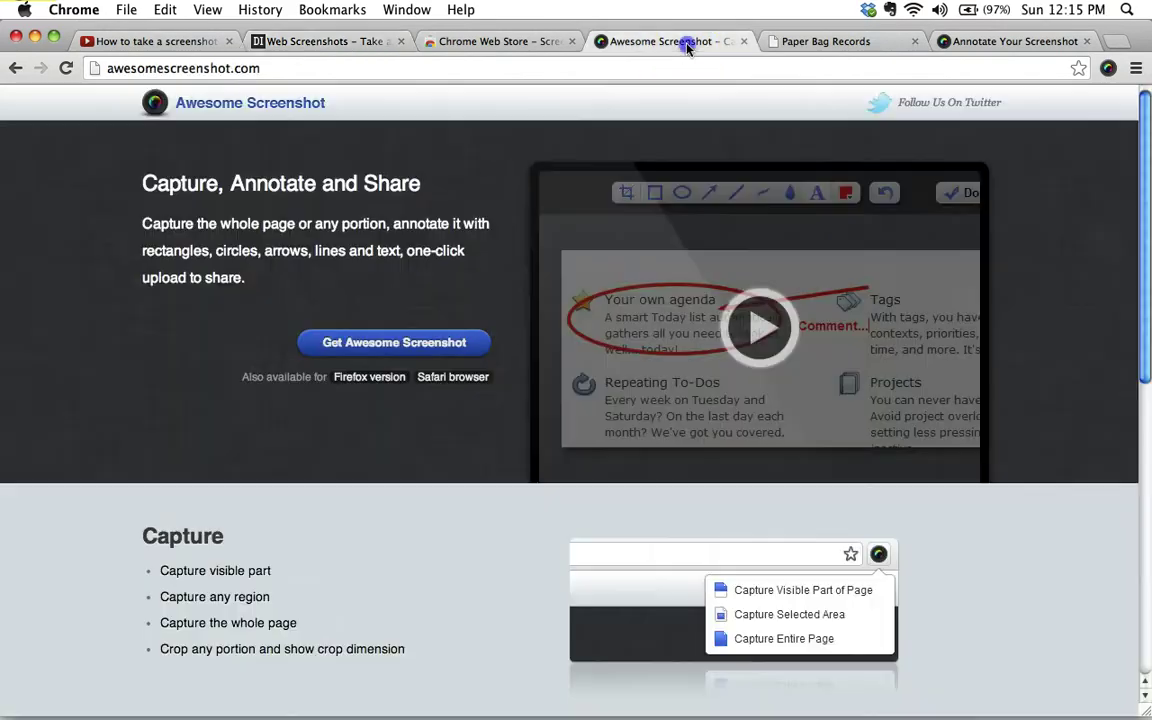
{"action": "left_click", "coordinate": [756, 261]}
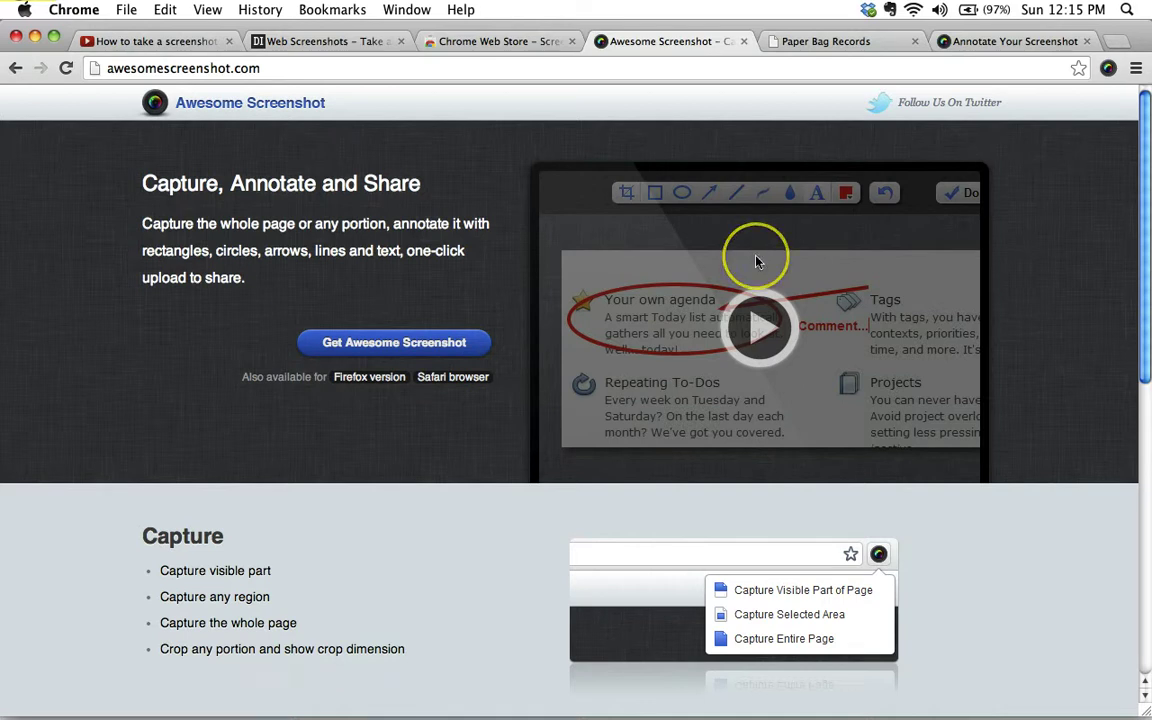